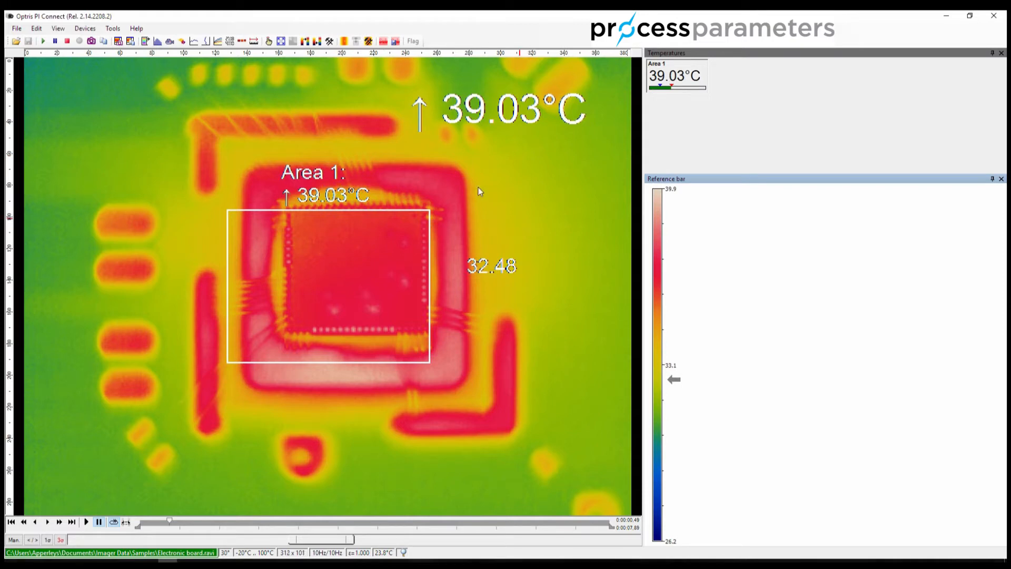
Open the configuration of the measure areas and add four new measure areas to the existing one
click(329, 41)
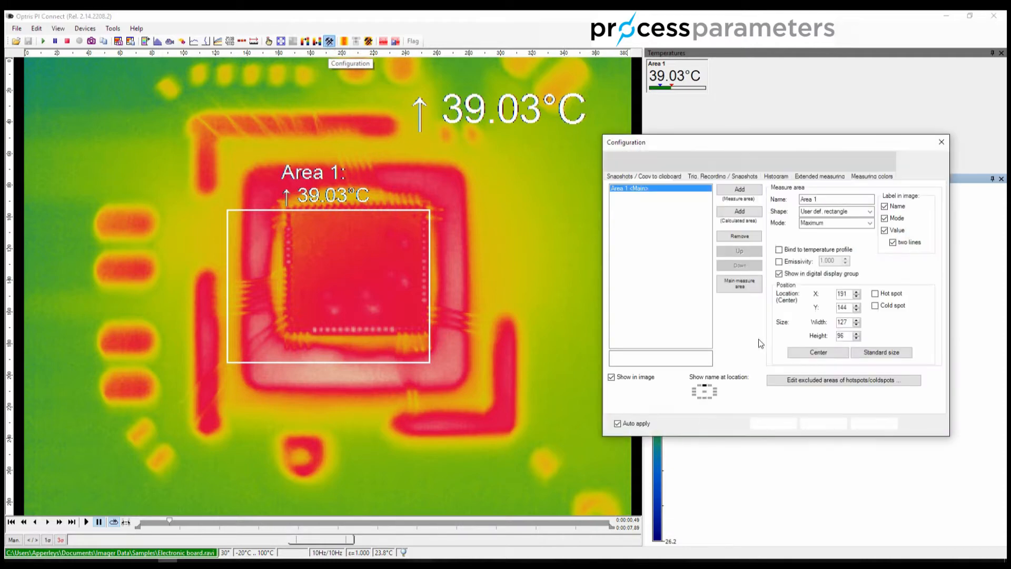
drag(759, 144, 685, 130)
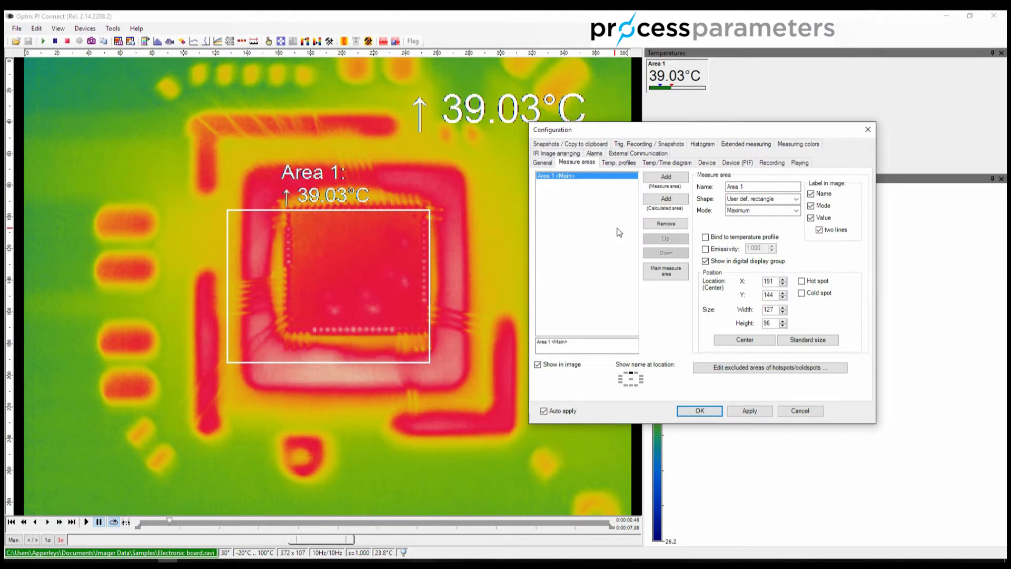
click(666, 177)
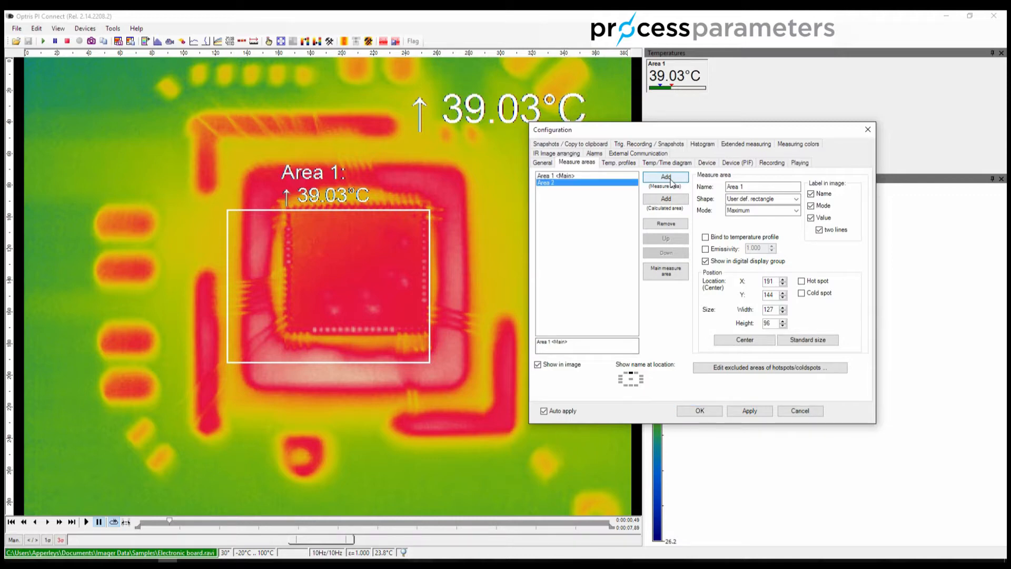
click(665, 178)
click(665, 177)
click(665, 177)
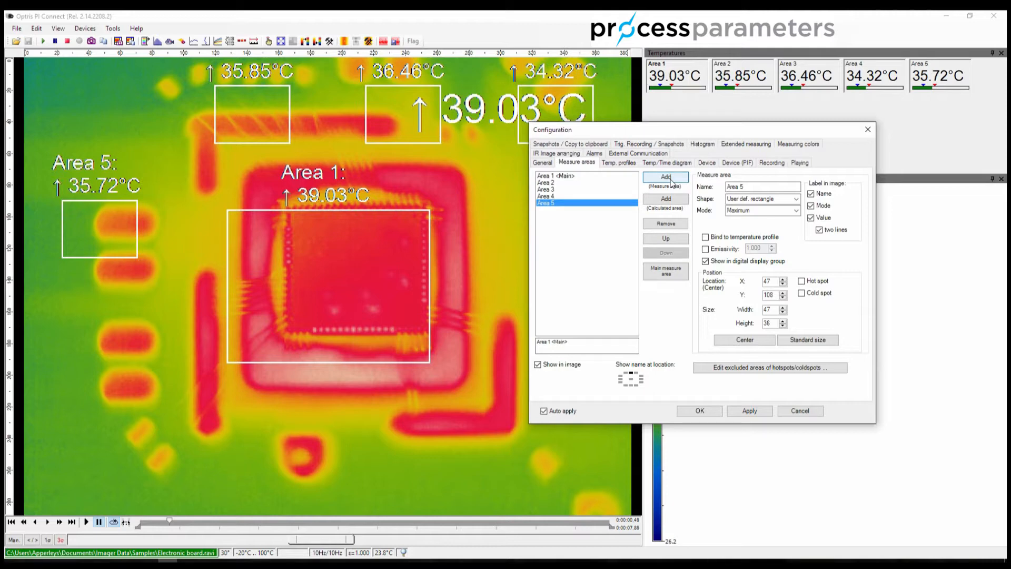
Rename the main measure area, Area 1, as "Chip 1"
click(624, 176)
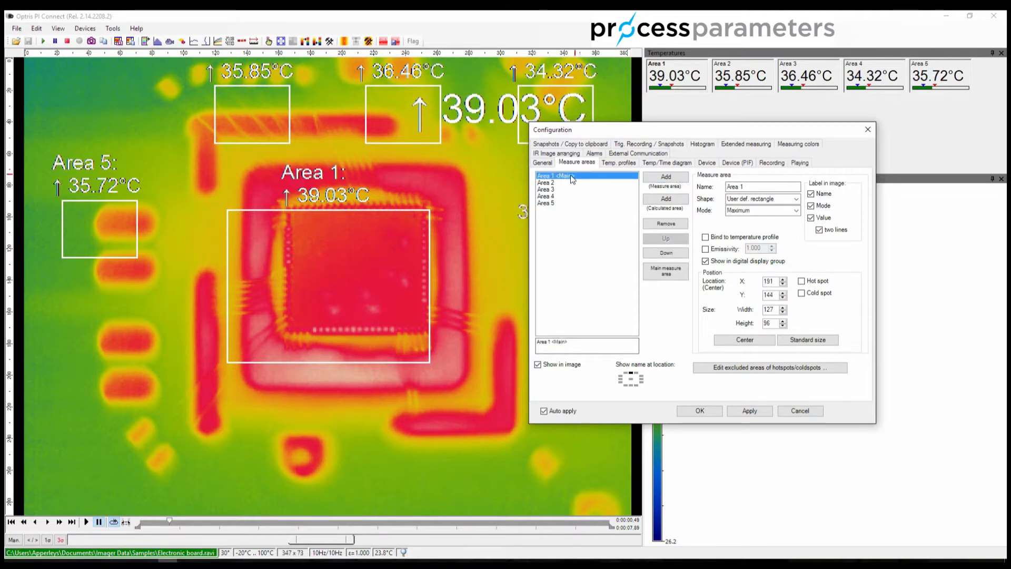
click(553, 190)
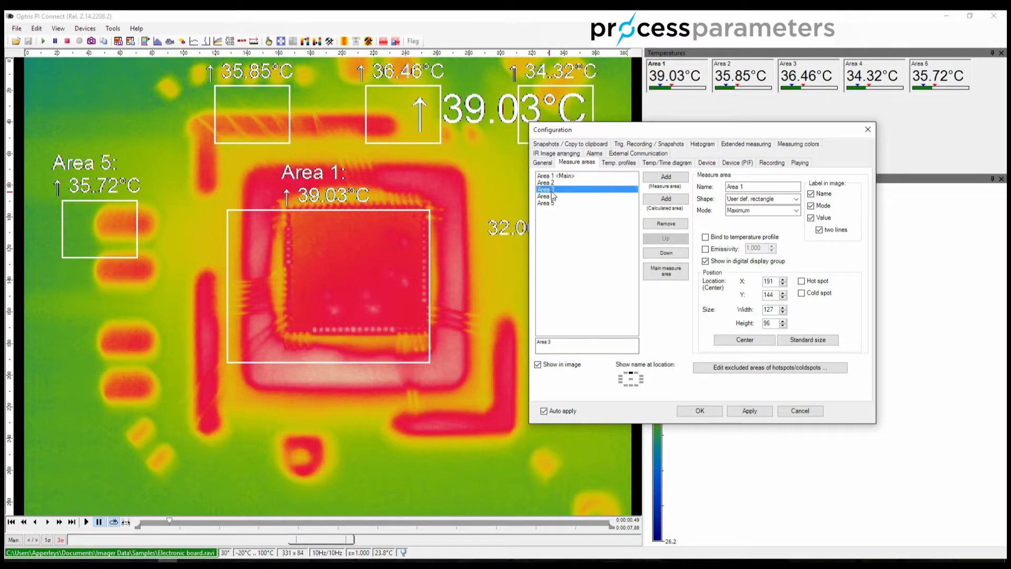
click(549, 204)
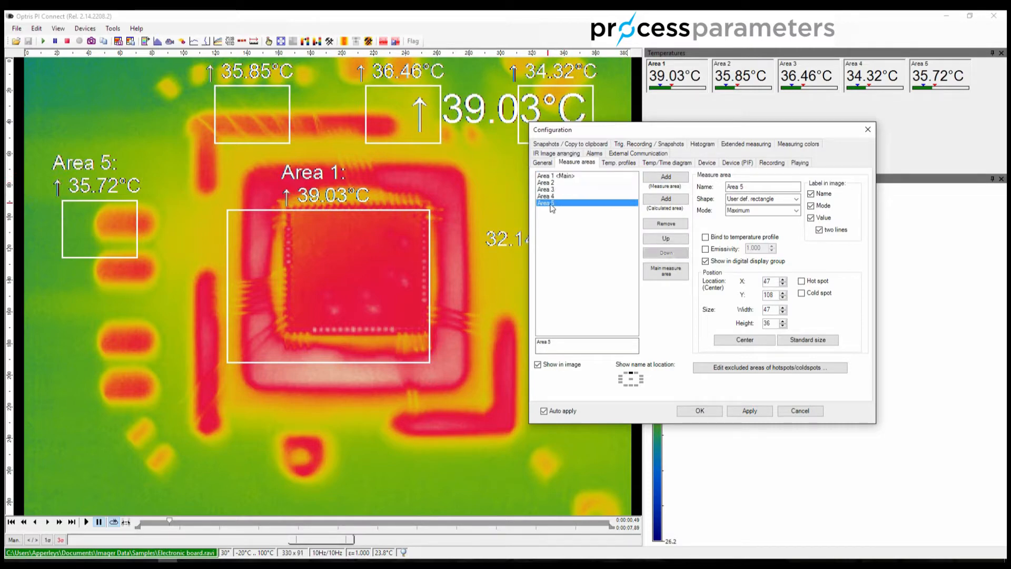
click(554, 177)
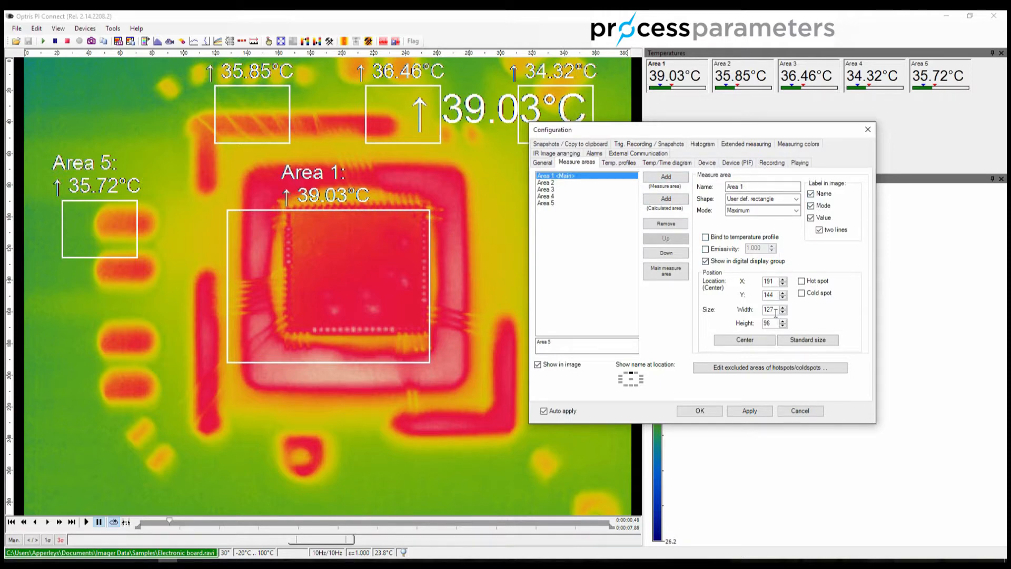
click(754, 187)
drag(753, 187, 724, 187)
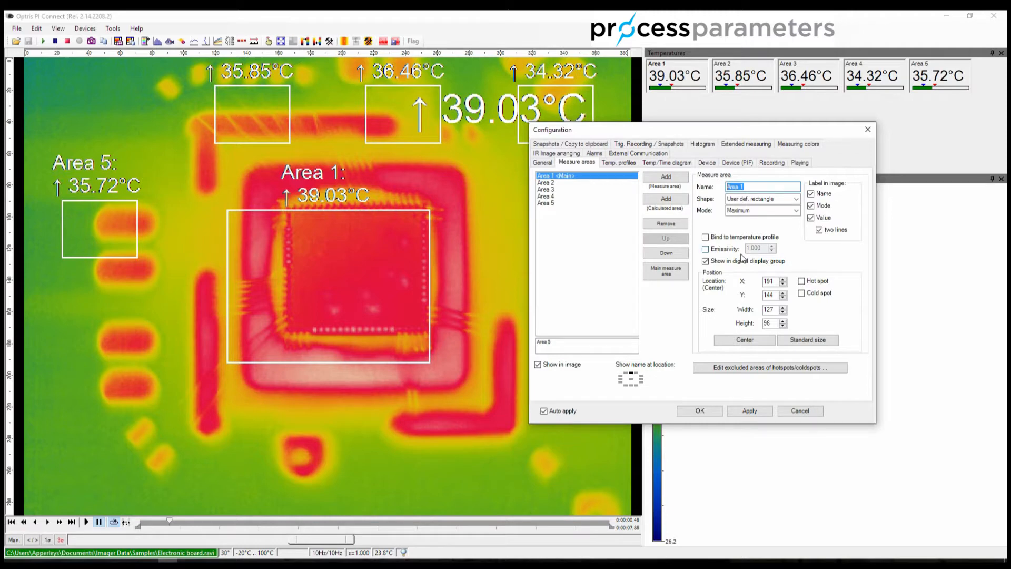
text(Chi)
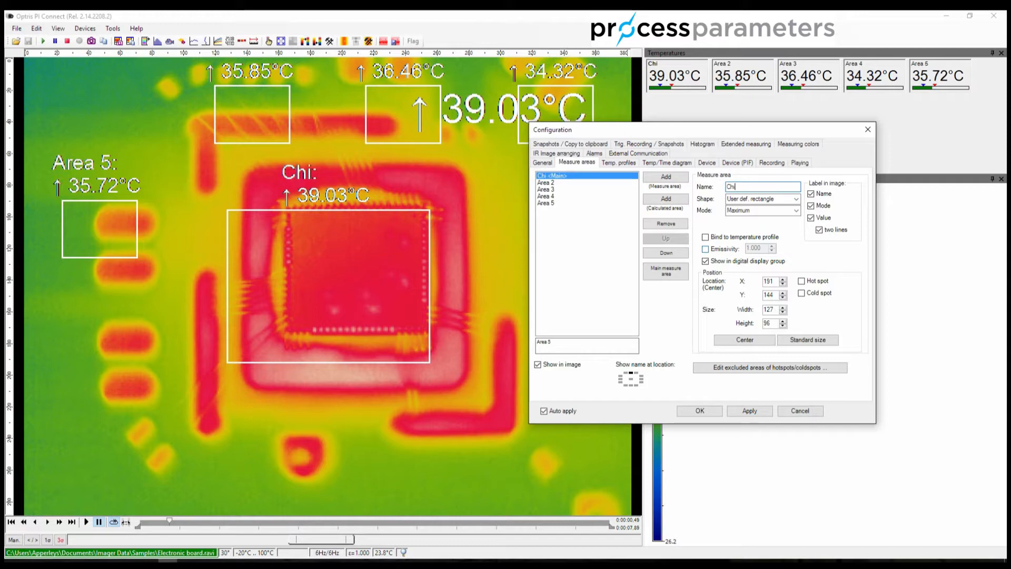
text(p 1)
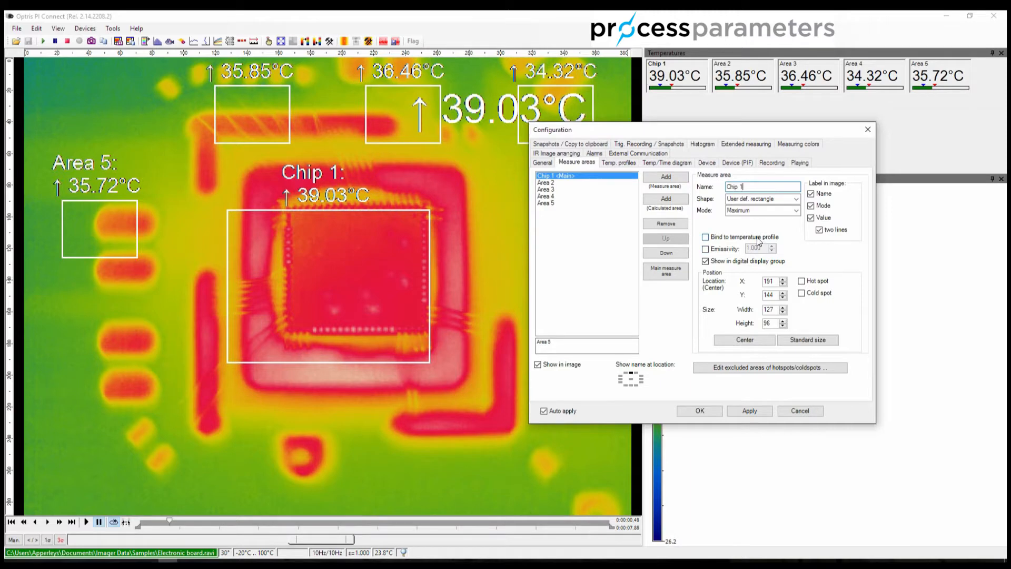
key(Tab)
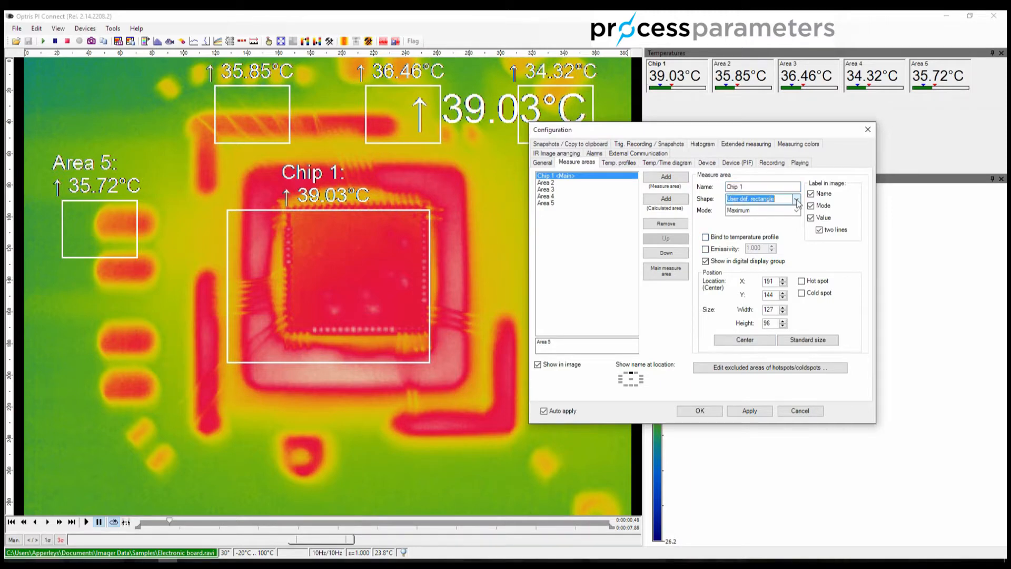
Keep Chip 1 as a user-defined rectangle and set the shape of Area 2 to Measure point (3x3)
click(796, 200)
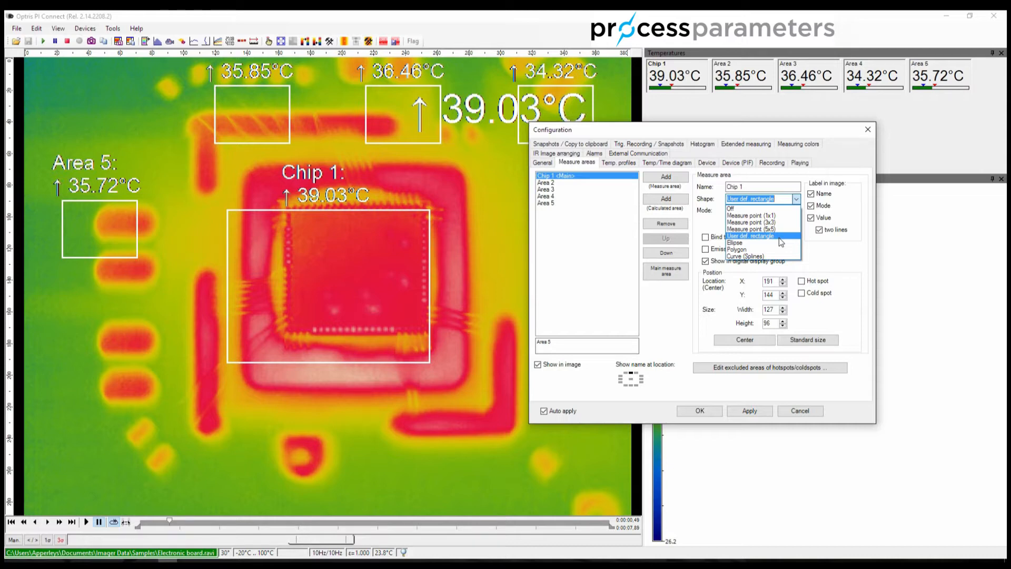
click(780, 240)
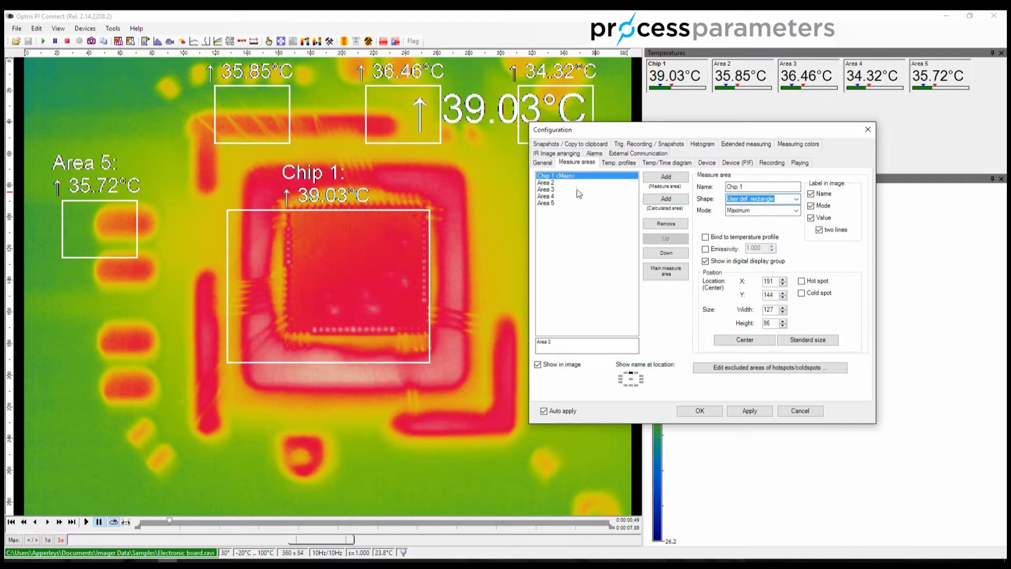
click(546, 182)
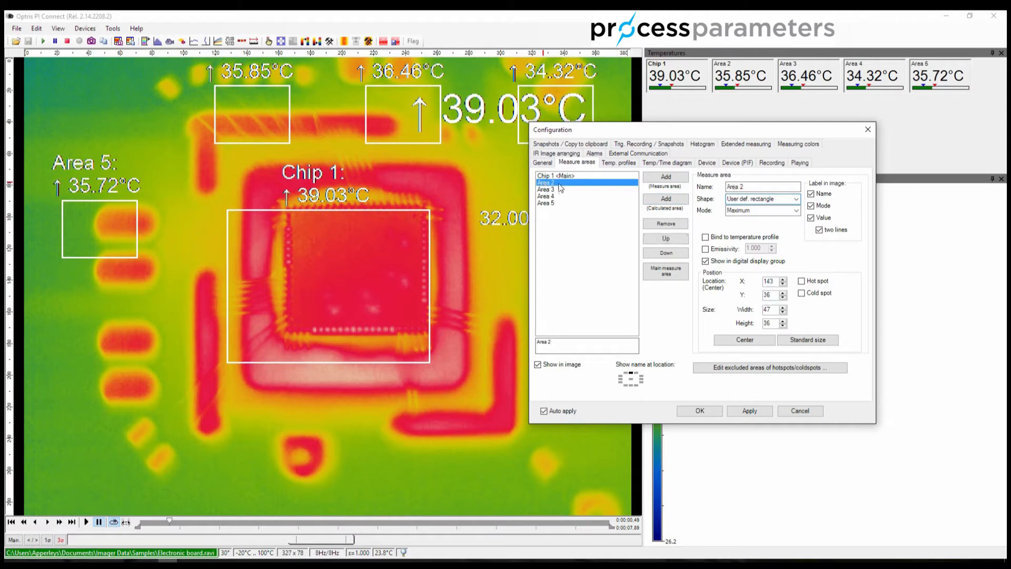
click(796, 200)
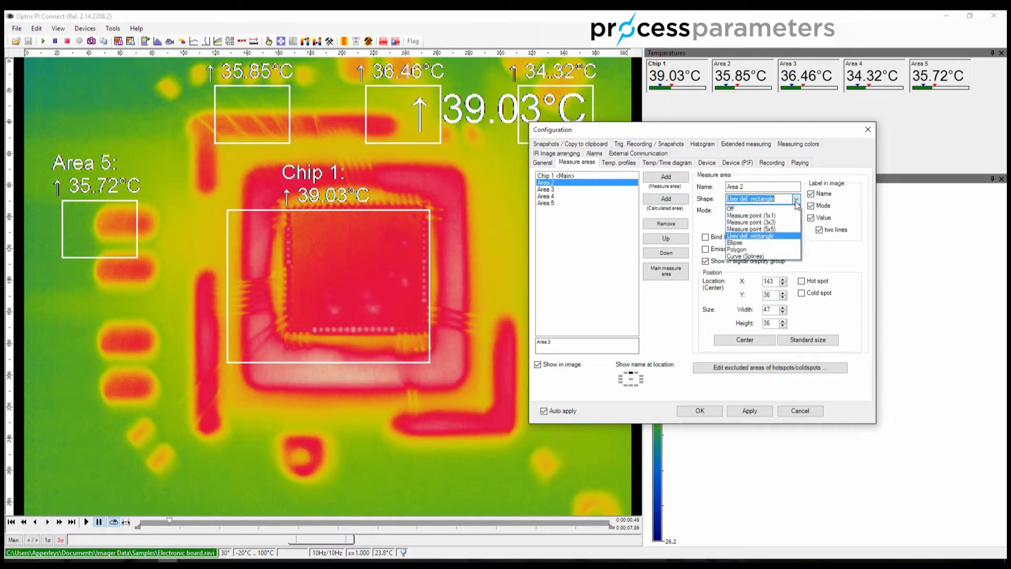
click(776, 223)
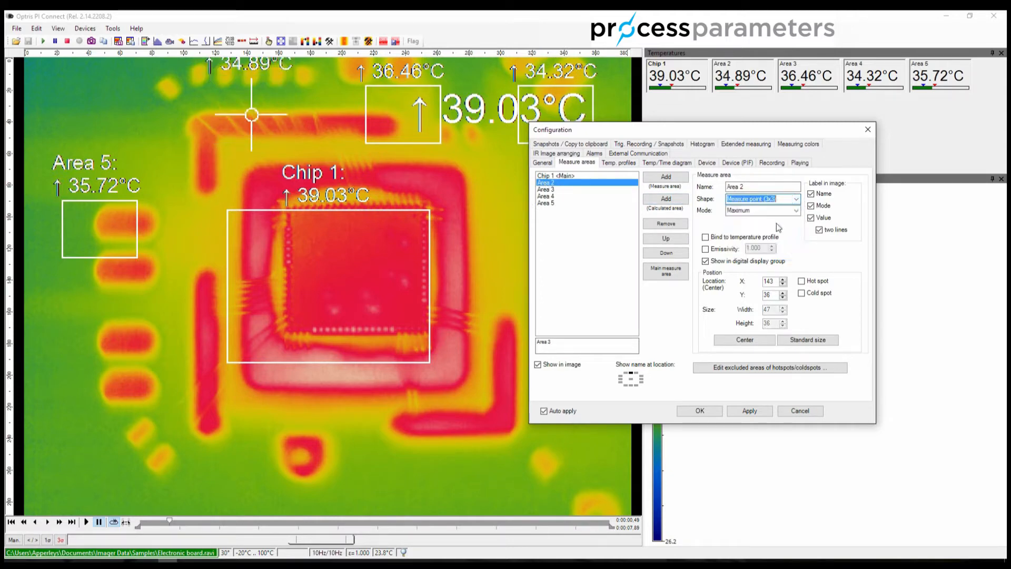
Set the shape of Area 3 to Ellipse and the shape of Area 4 to Polygon
click(547, 190)
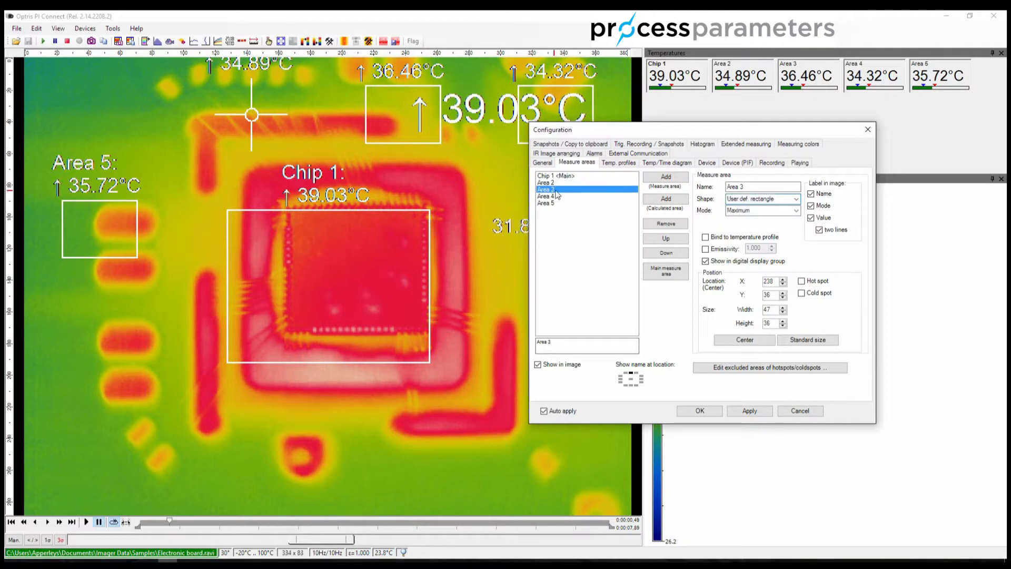
click(796, 201)
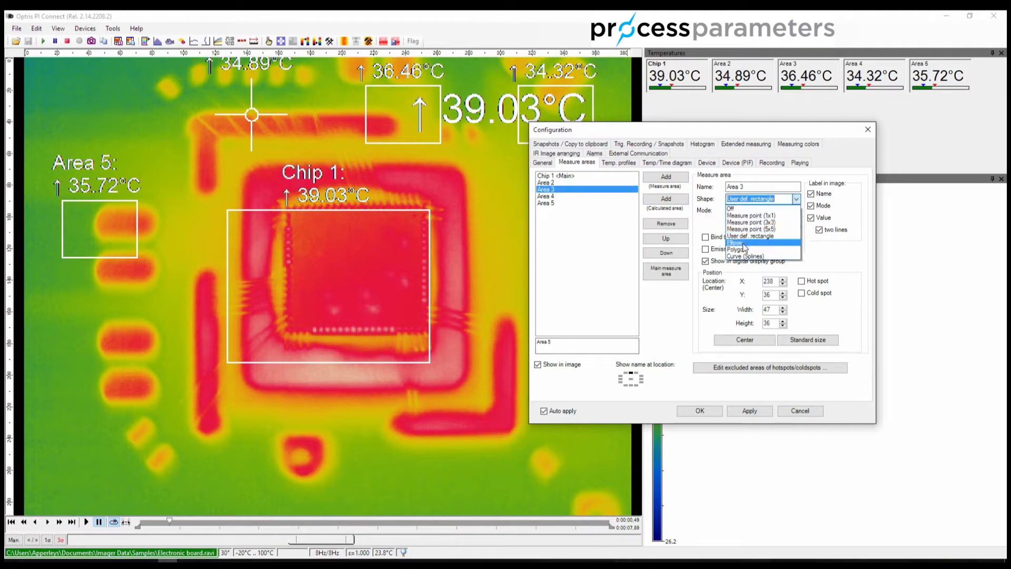
click(744, 247)
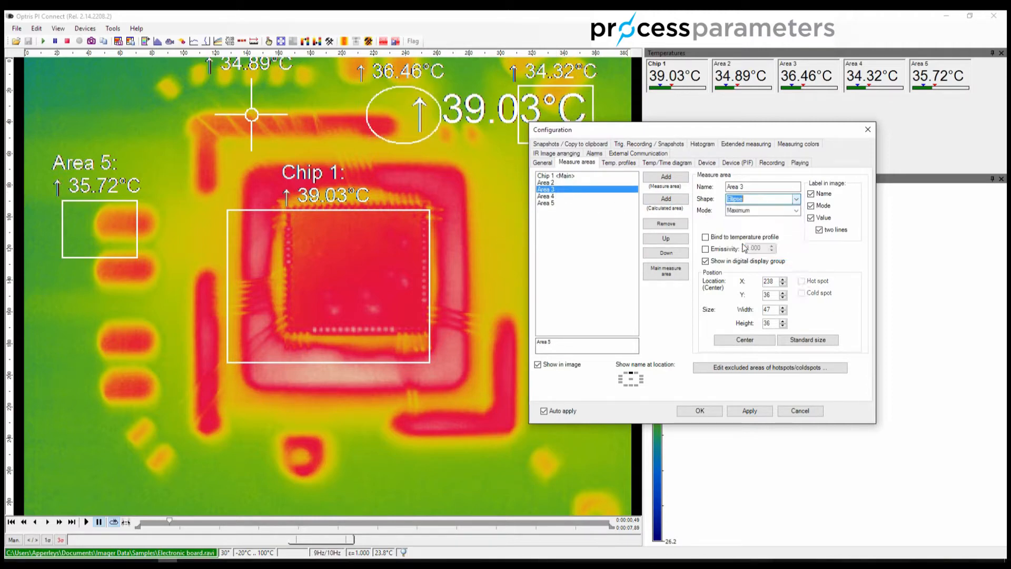
click(546, 196)
click(796, 199)
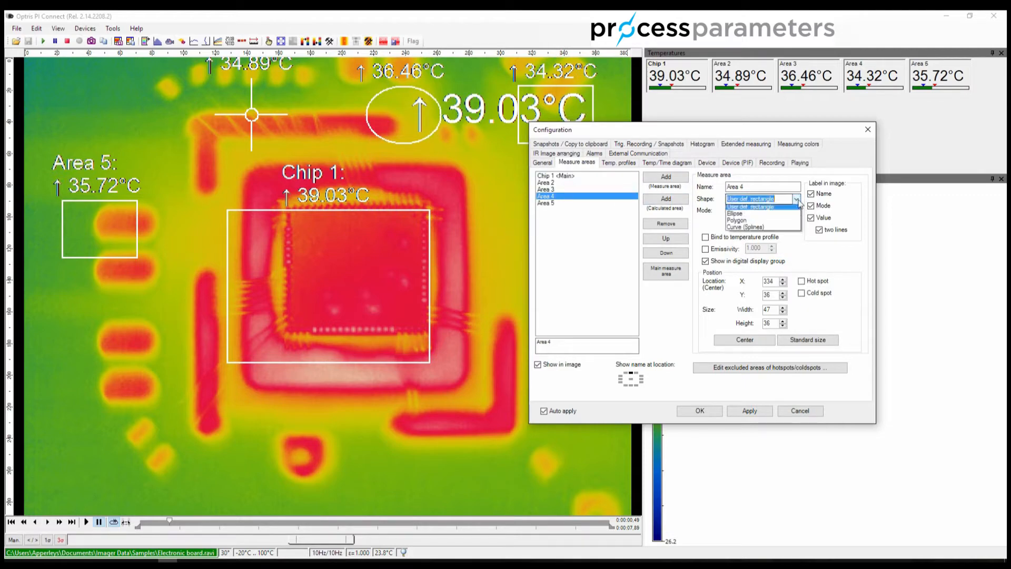
click(751, 251)
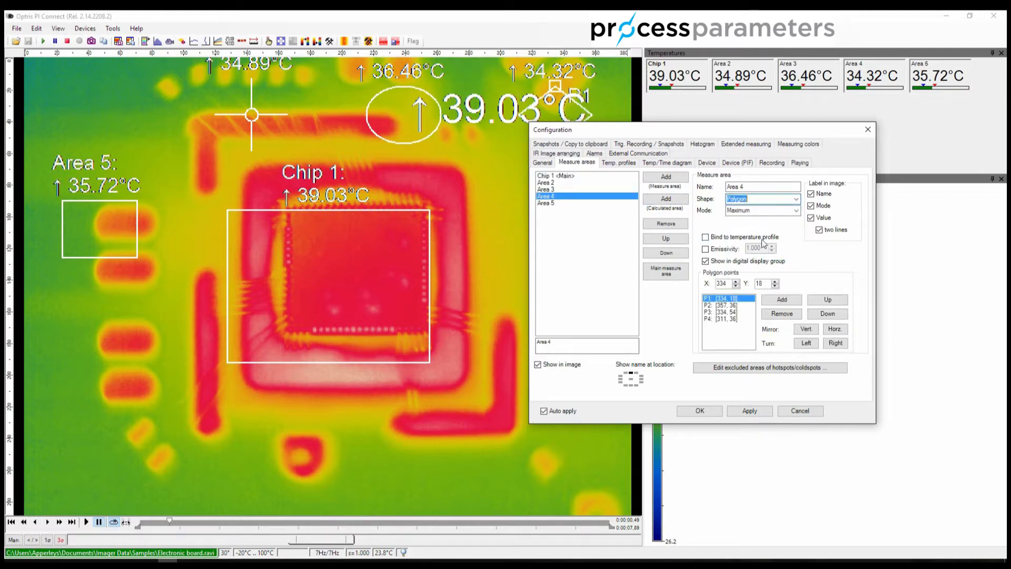
Set the shape of Area 5 to Curve (Splines) and accept the configuration
click(546, 203)
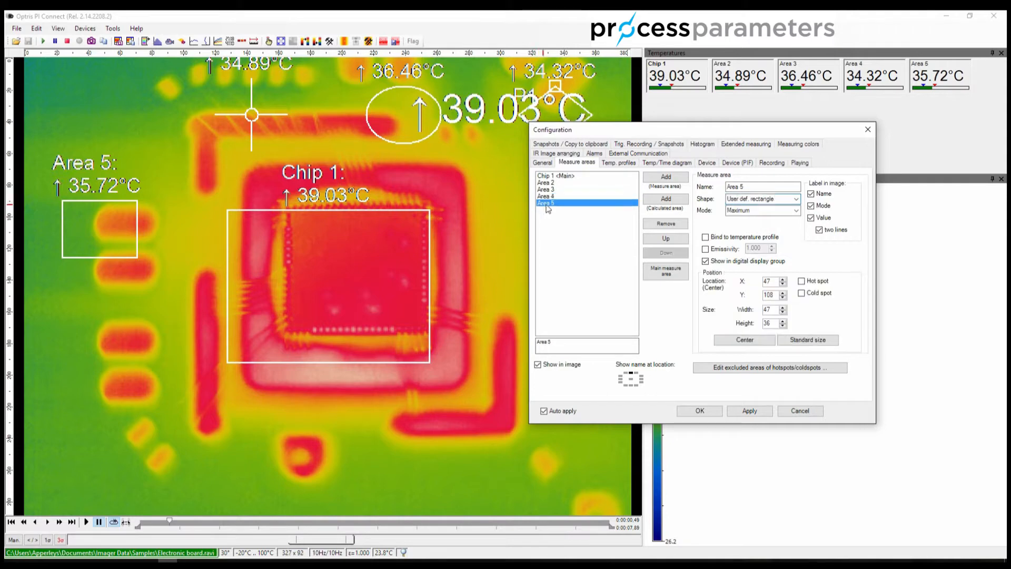
click(796, 199)
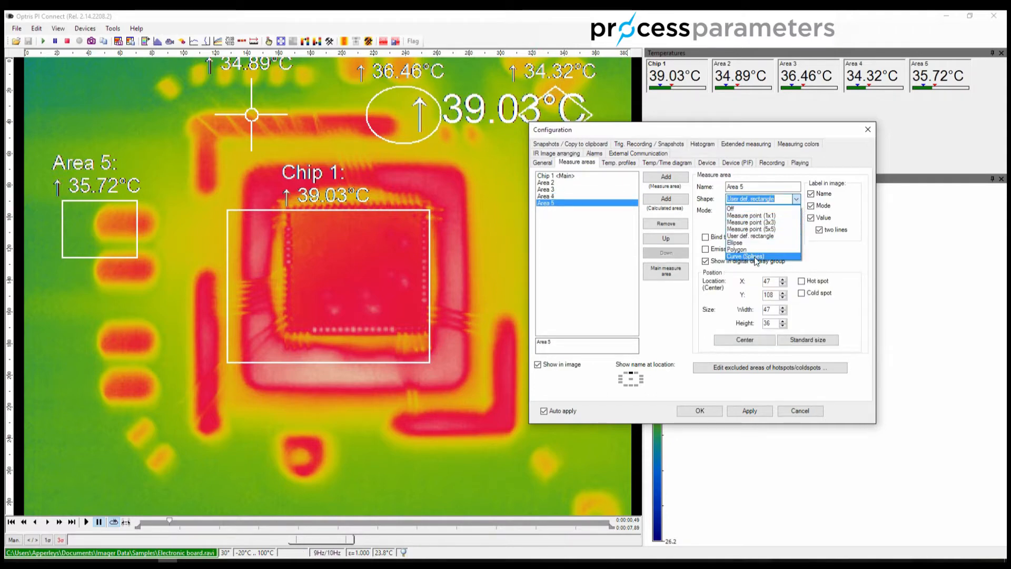
click(755, 256)
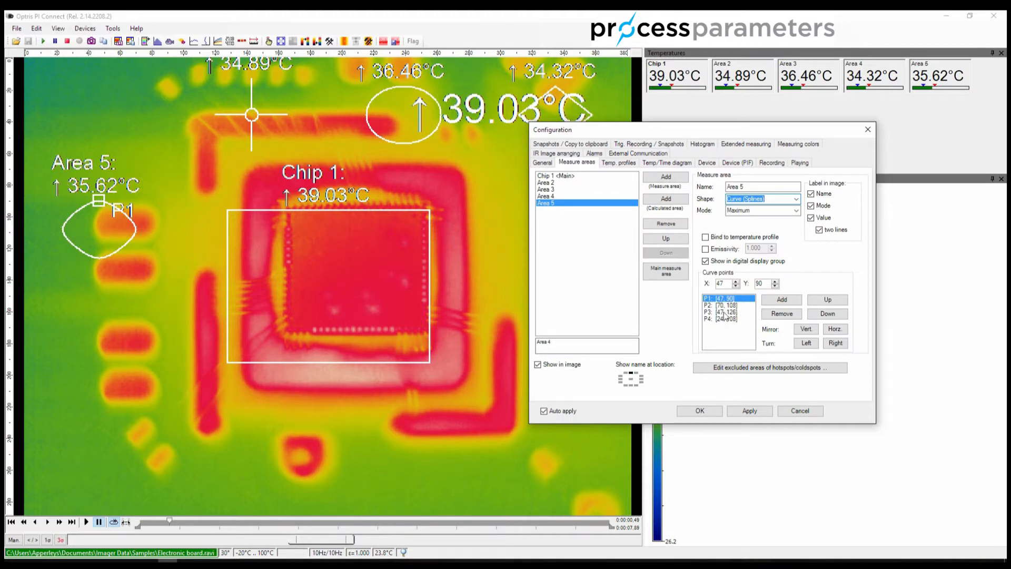
click(709, 411)
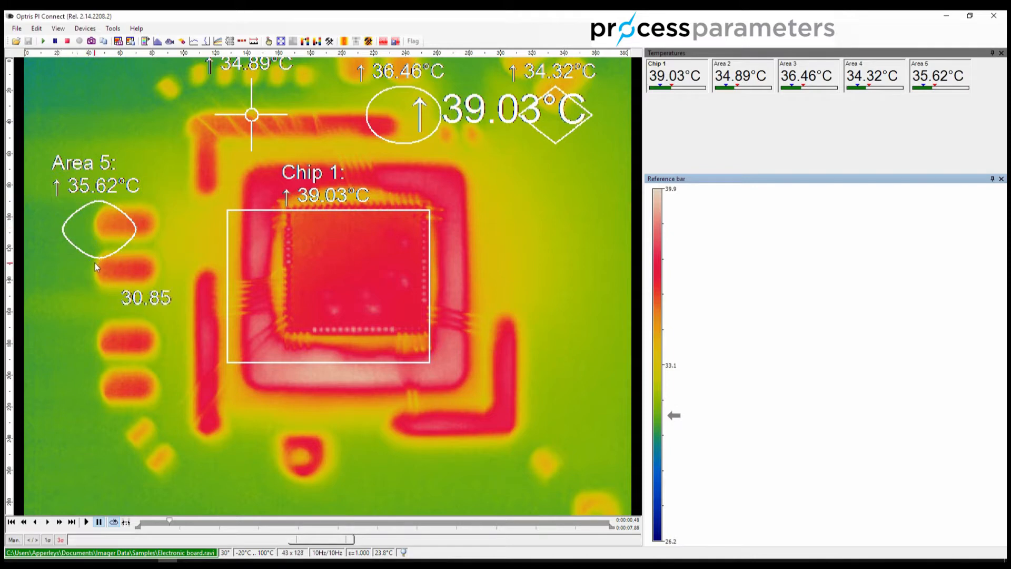
Resize the Chip 1 rectangle in the thermal image so it tightly frames the square die at the chip's centre
click(134, 229)
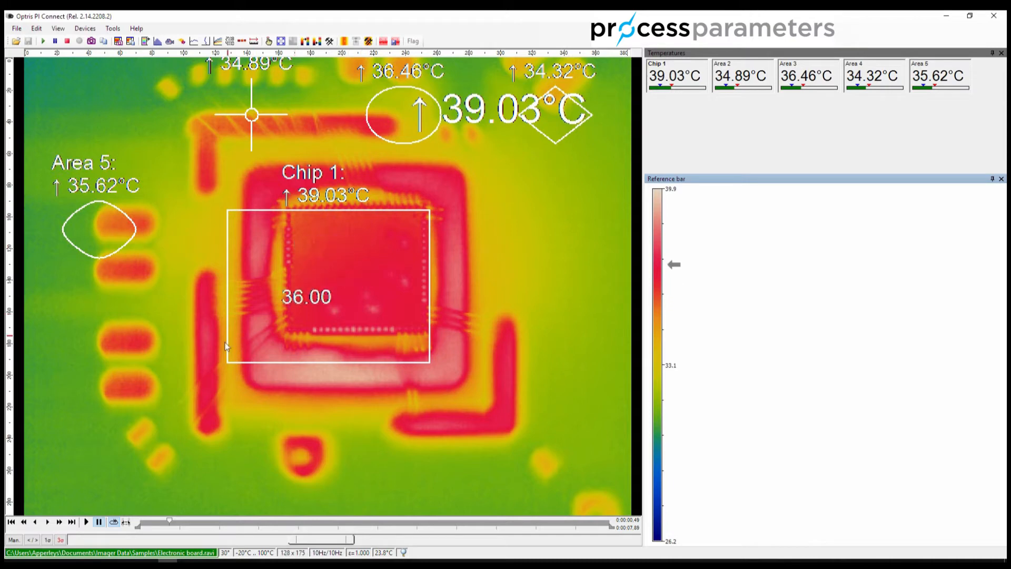
mouse_move(226, 364)
drag(227, 363, 292, 330)
mouse_move(428, 209)
drag(427, 209, 423, 213)
mouse_move(423, 215)
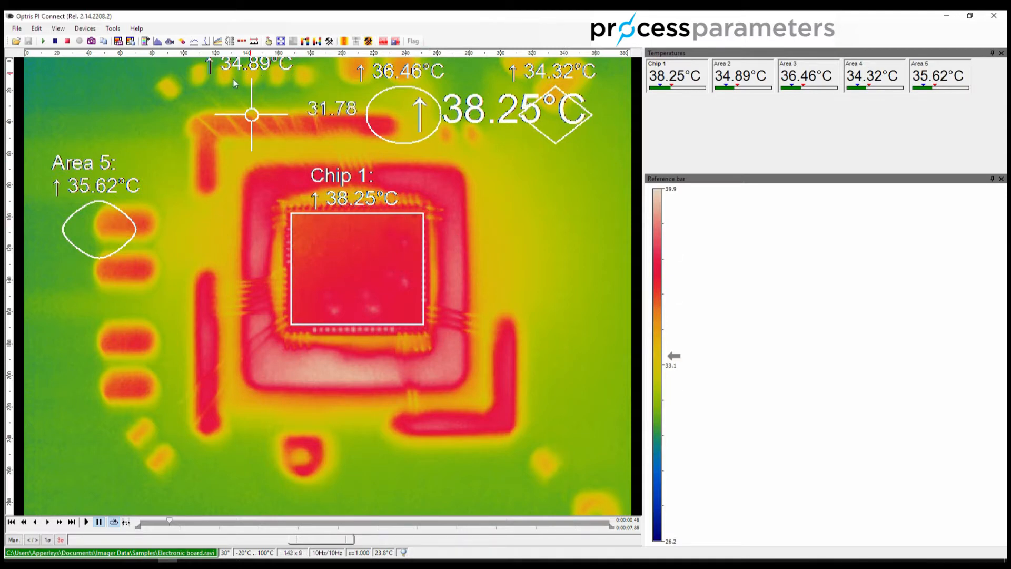
Move the Area 2 point onto the small component below the chip and fit the Area 3 ellipse over the vertical strip left of the chip
mouse_move(252, 117)
drag(253, 116, 299, 456)
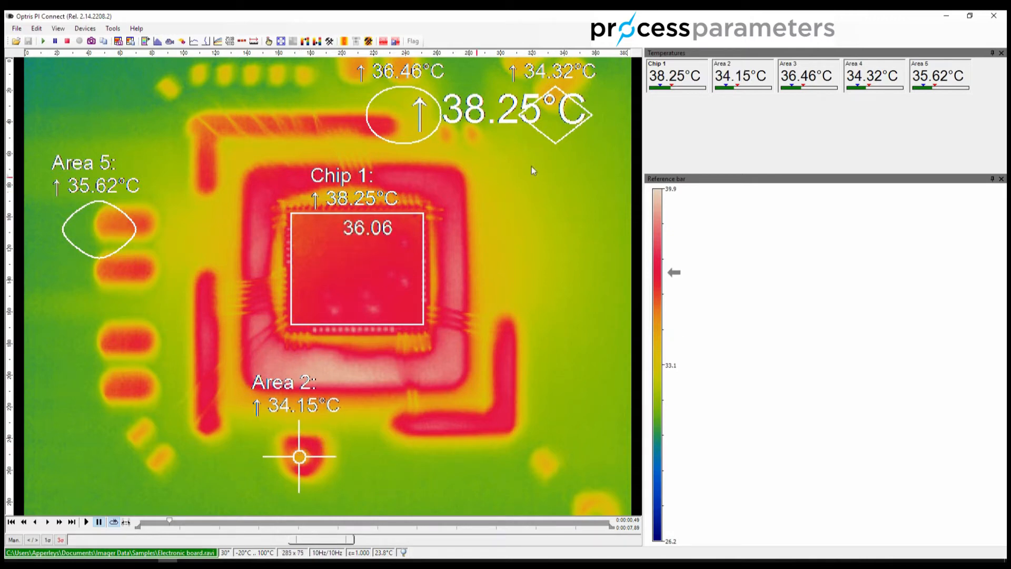
mouse_move(380, 143)
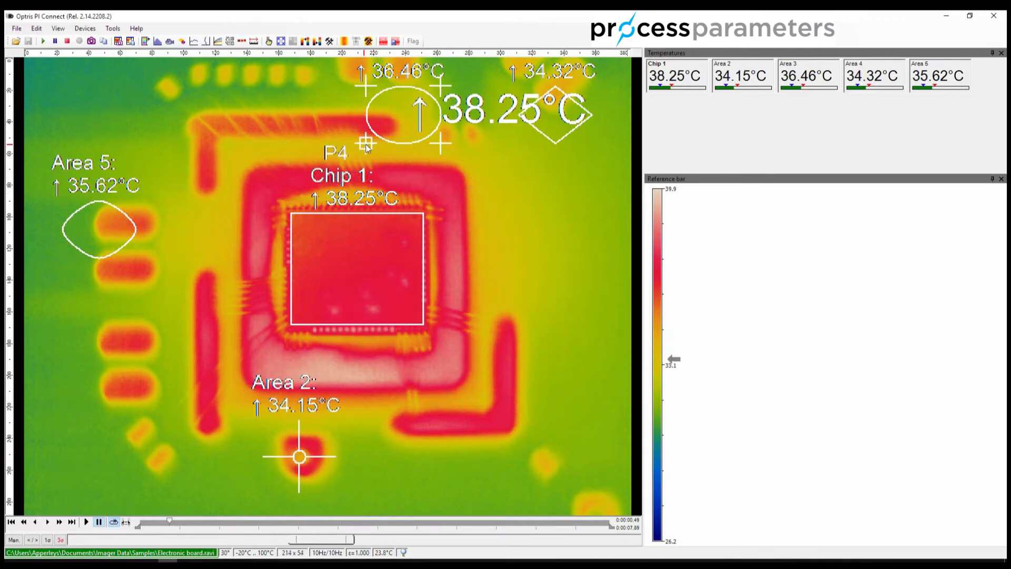
drag(366, 146, 193, 434)
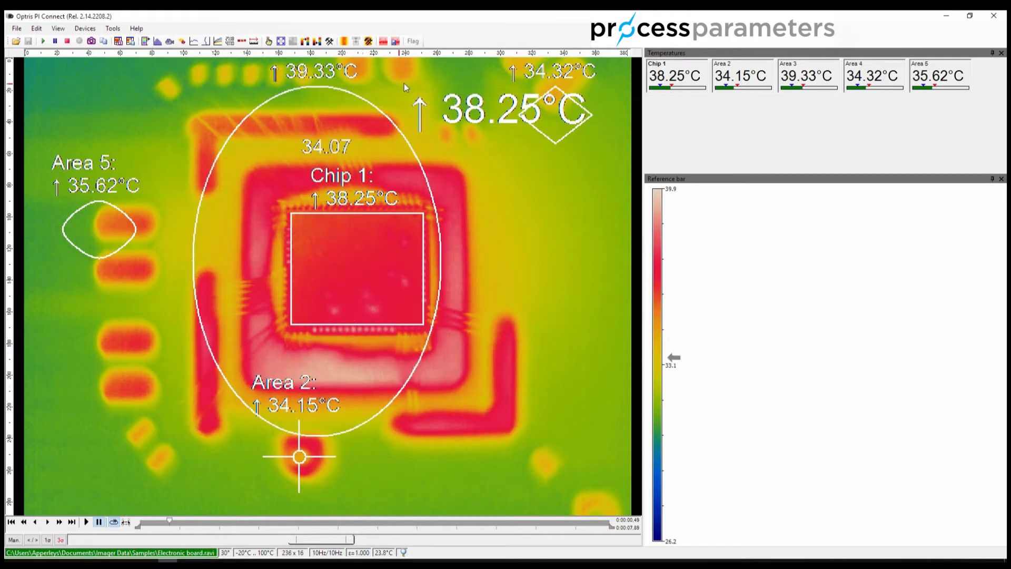
drag(441, 87, 216, 276)
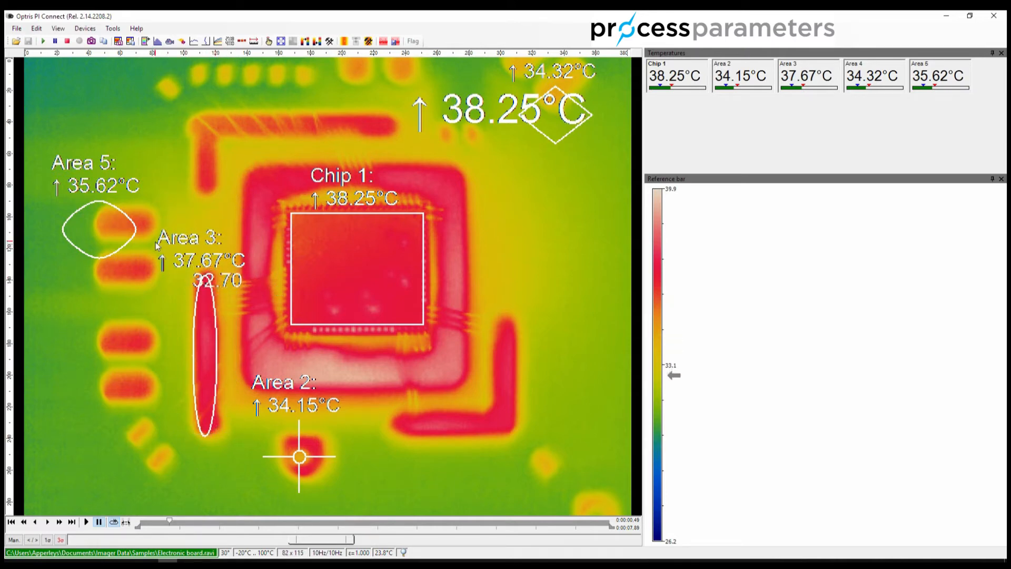
Reshape the Area 5 curve by moving its four points so it outlines the second oval pad left of the chip
drag(136, 231, 149, 277)
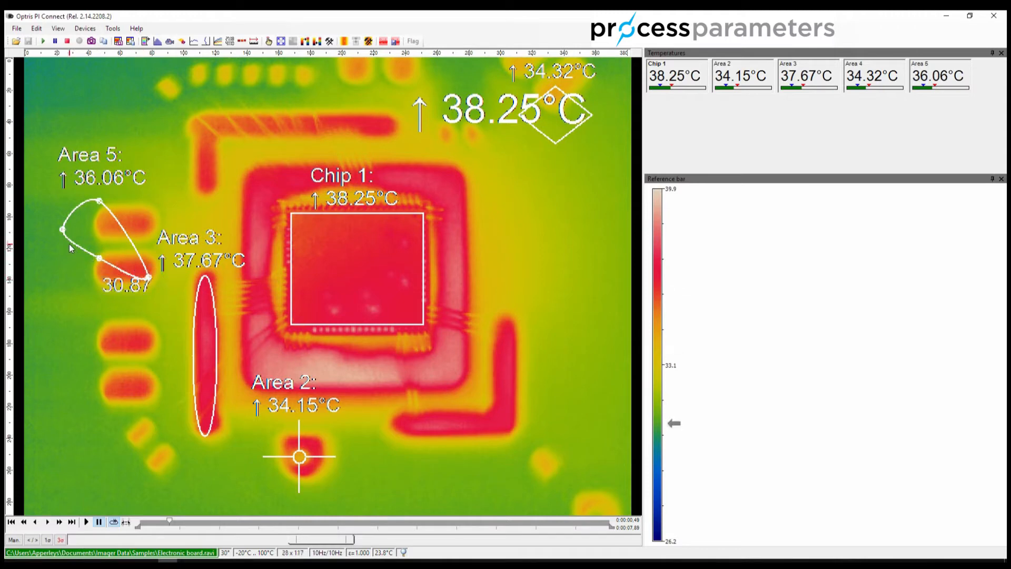
drag(99, 258, 100, 279)
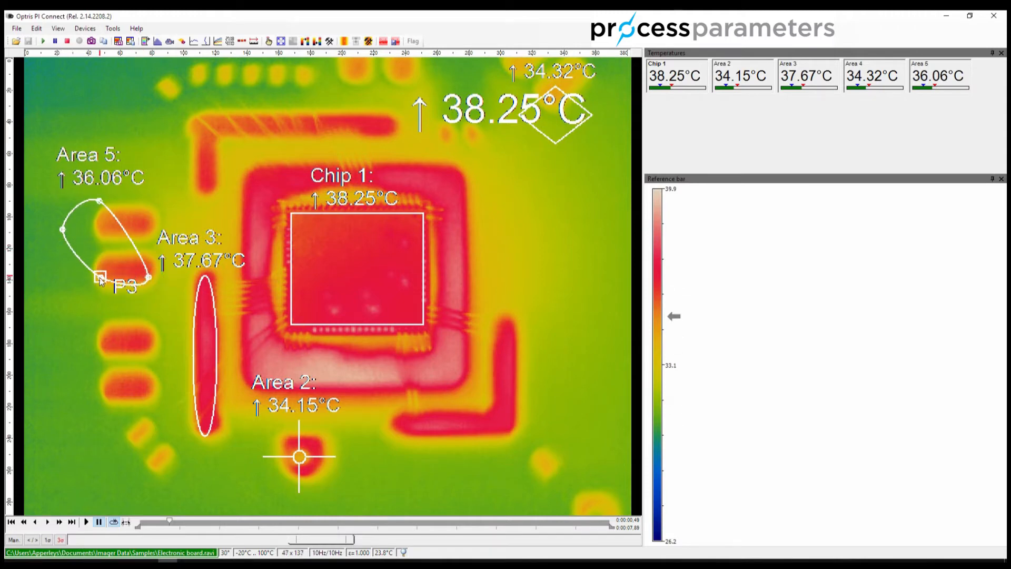
drag(98, 202, 147, 262)
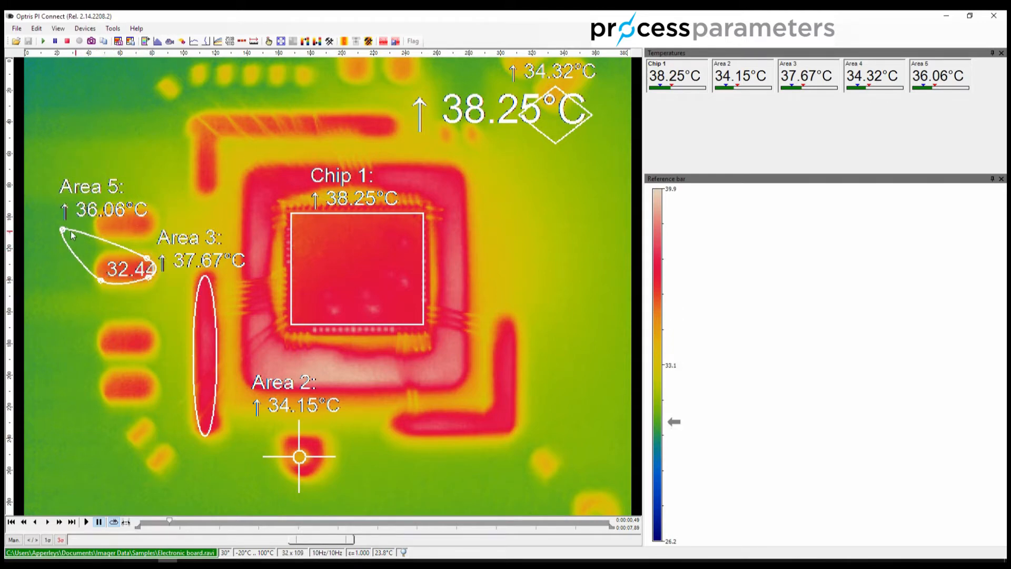
drag(65, 232, 148, 285)
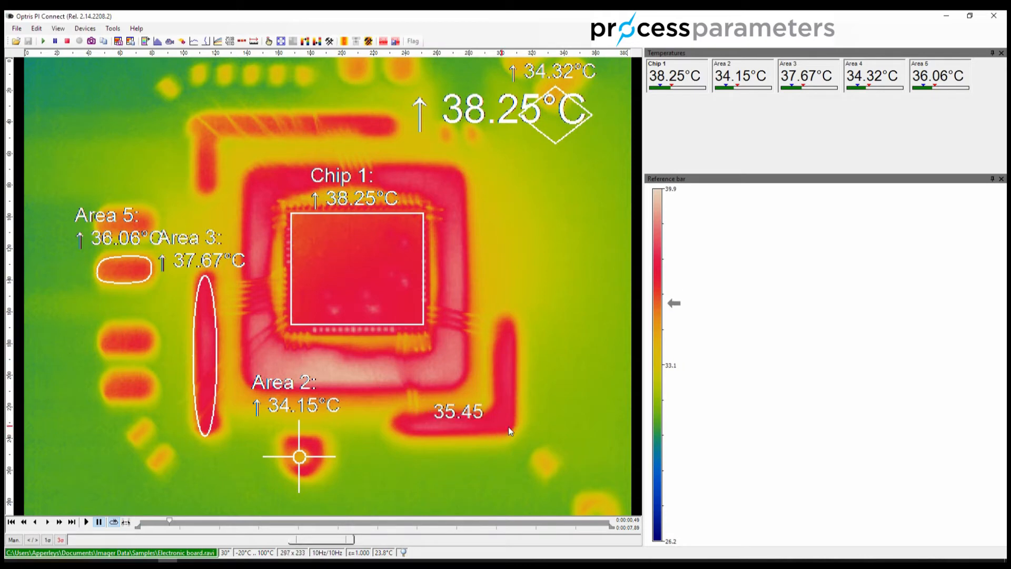
Add two more points to the Area 4 polygon between its first two points and accept the configuration
click(330, 42)
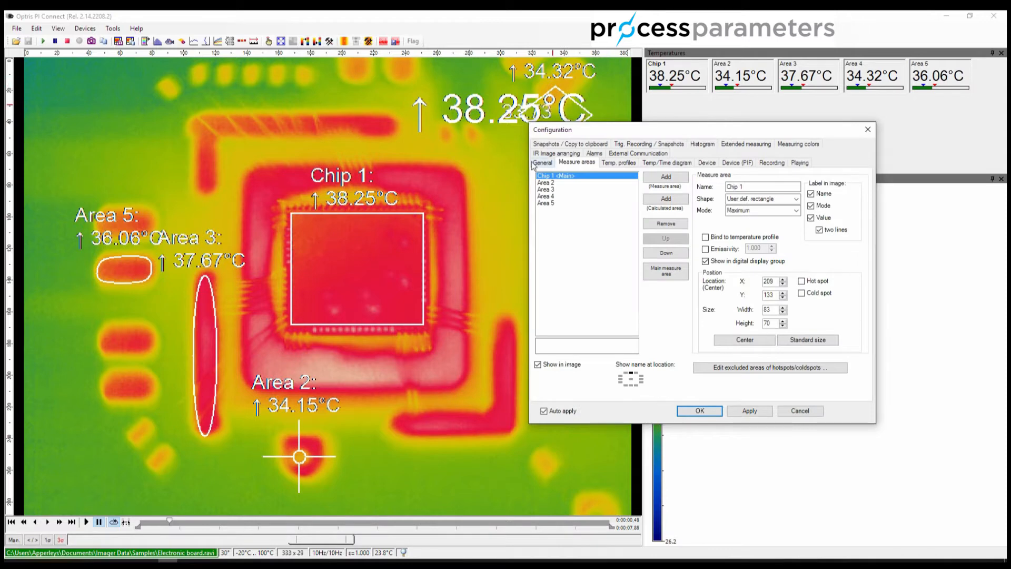
click(546, 196)
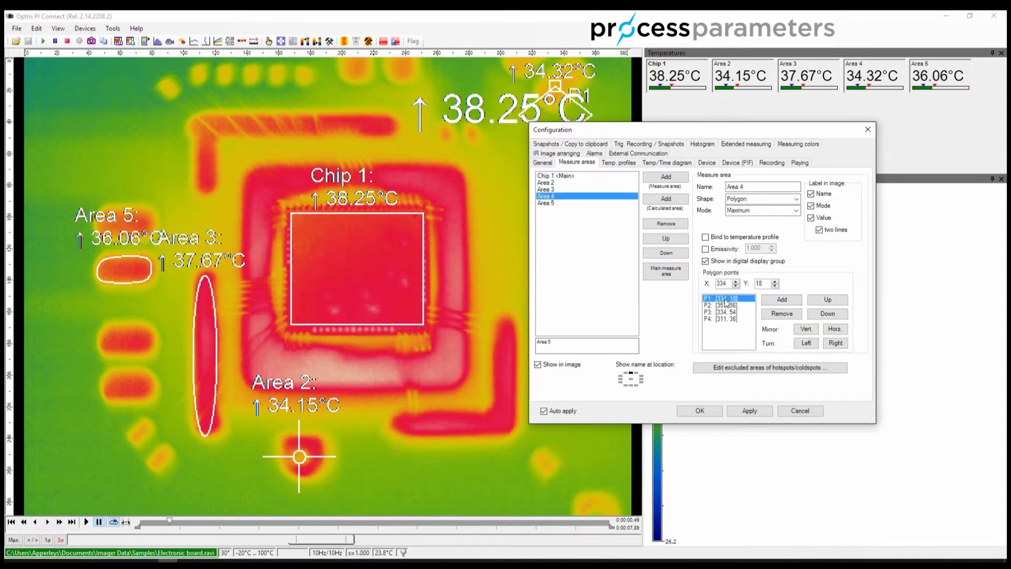
click(782, 300)
click(782, 300)
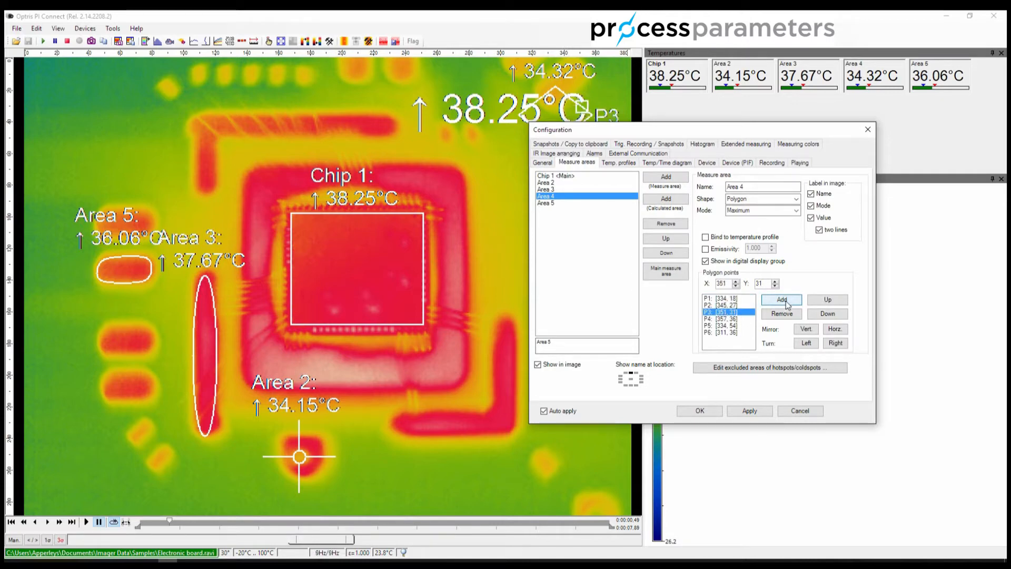
click(701, 410)
Fit the Area 4 polygon's six points around the L-shaped strip at the chip's lower right corner and move the Area 2 point onto the chip's die
click(556, 142)
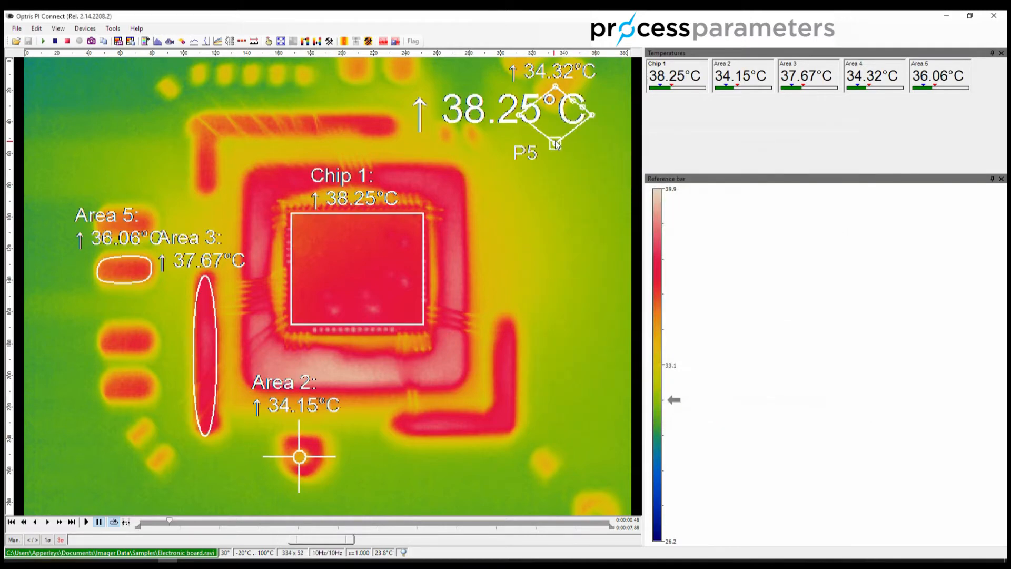
drag(556, 143, 405, 435)
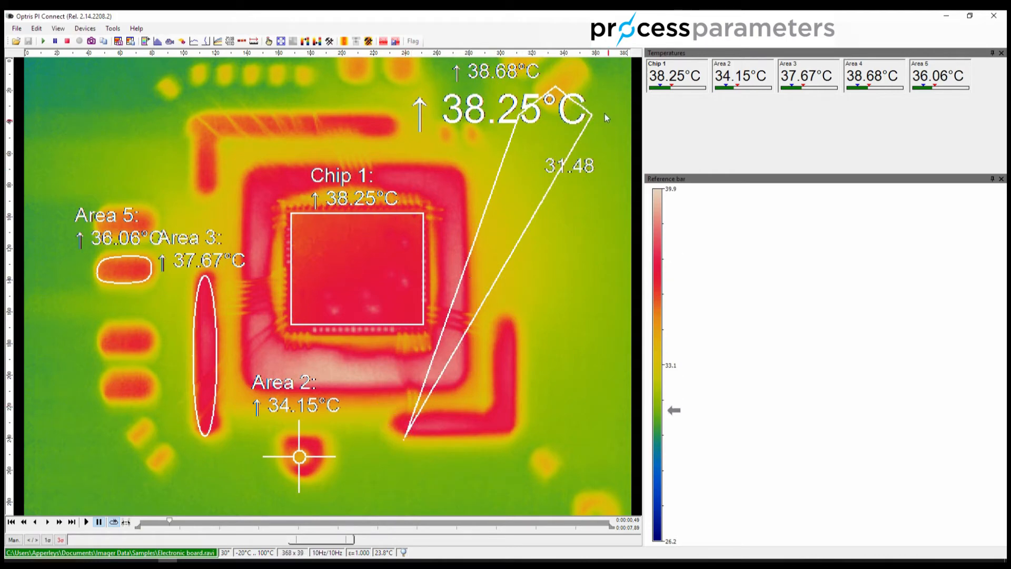
drag(591, 115, 510, 432)
drag(583, 108, 515, 325)
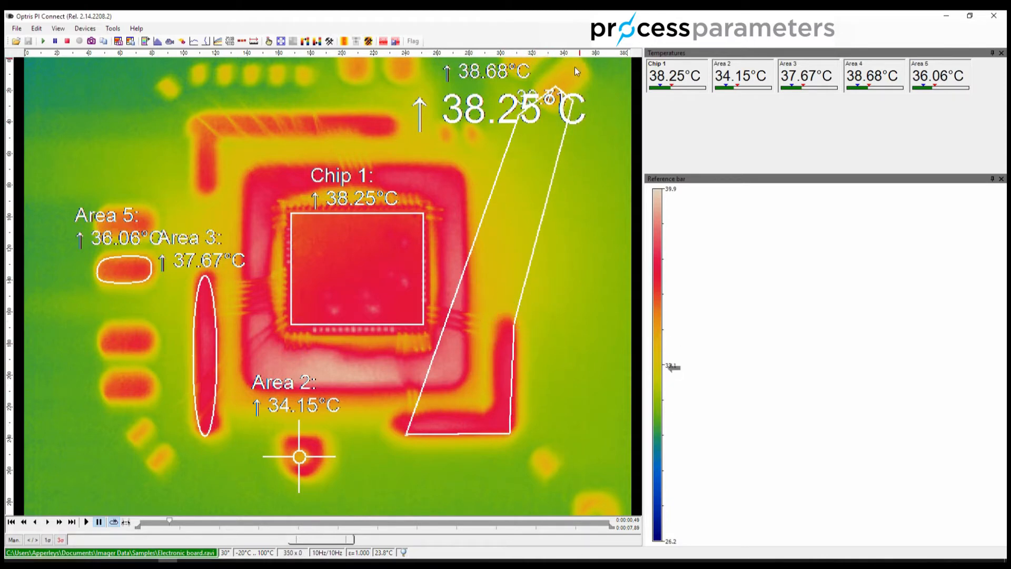
drag(572, 101, 499, 323)
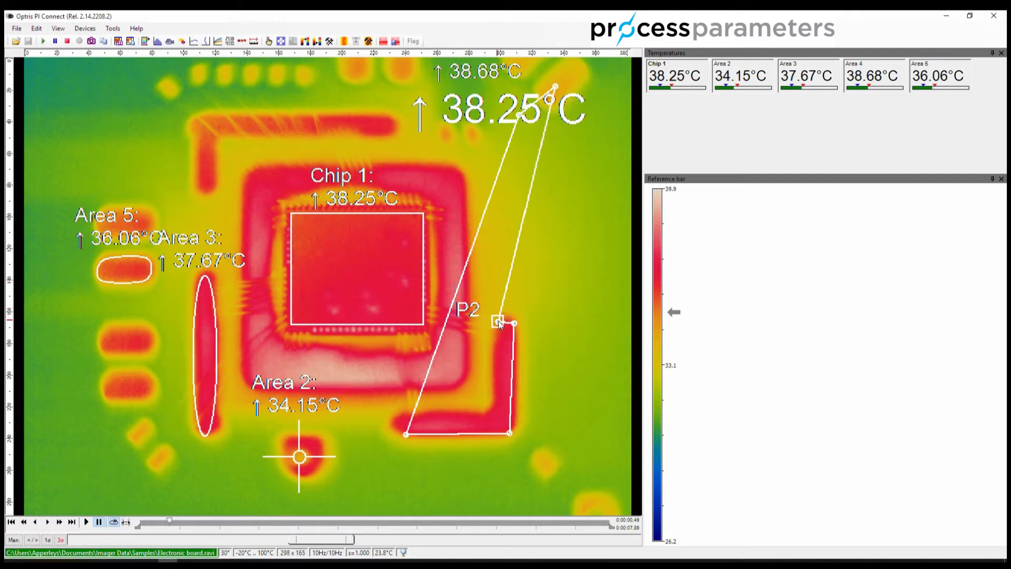
drag(519, 115, 475, 315)
drag(462, 398, 407, 419)
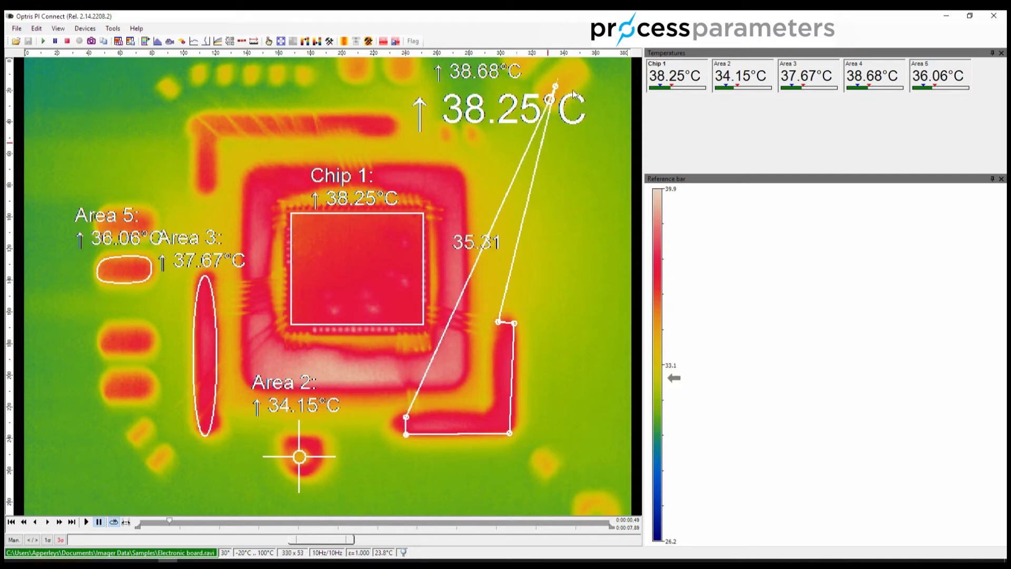
drag(557, 87, 494, 414)
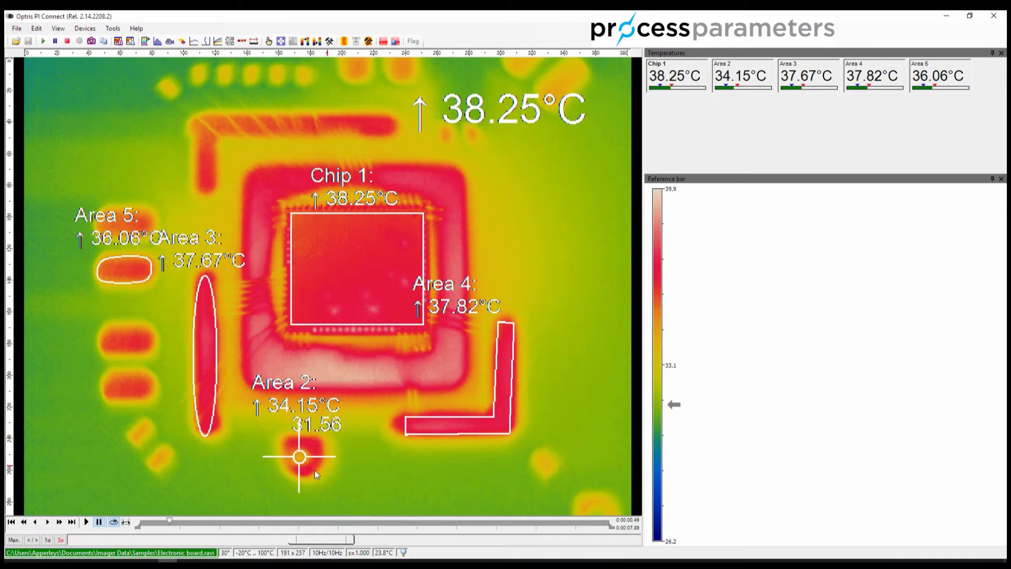
drag(301, 462, 343, 291)
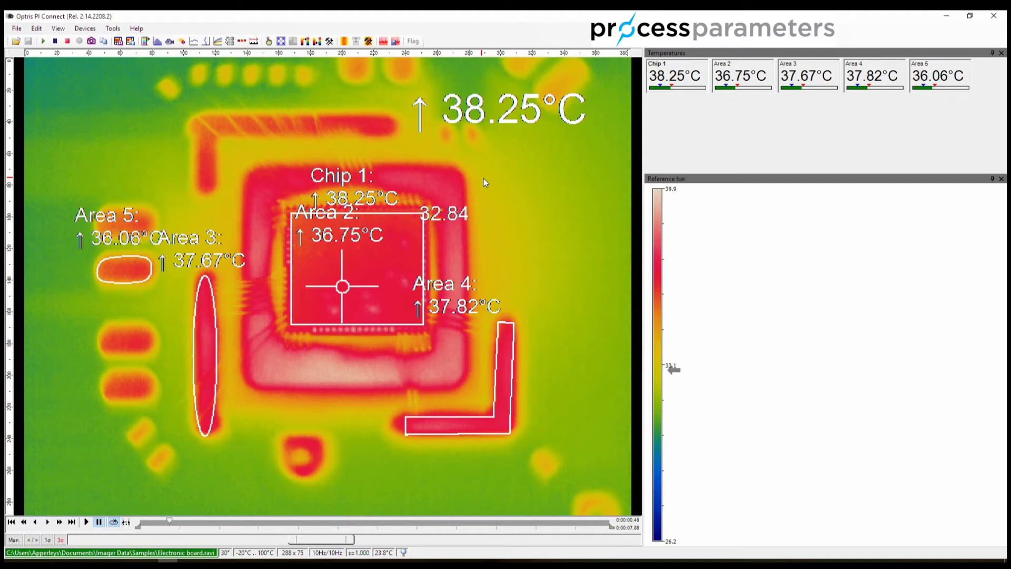
Review the configured shape and position settings of the measure areas from Area 2 to Area 5 and Chip 1
click(329, 42)
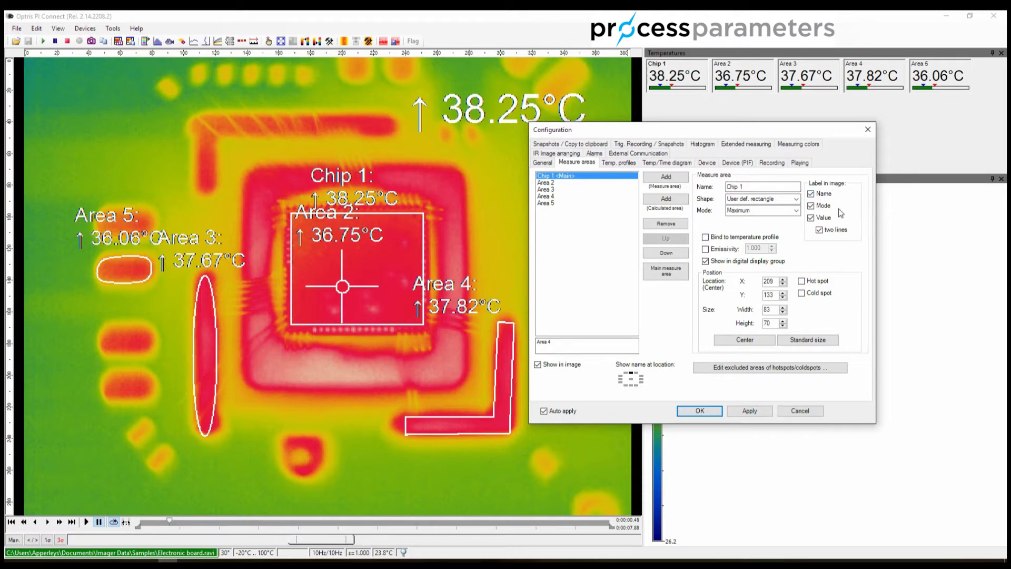
click(554, 183)
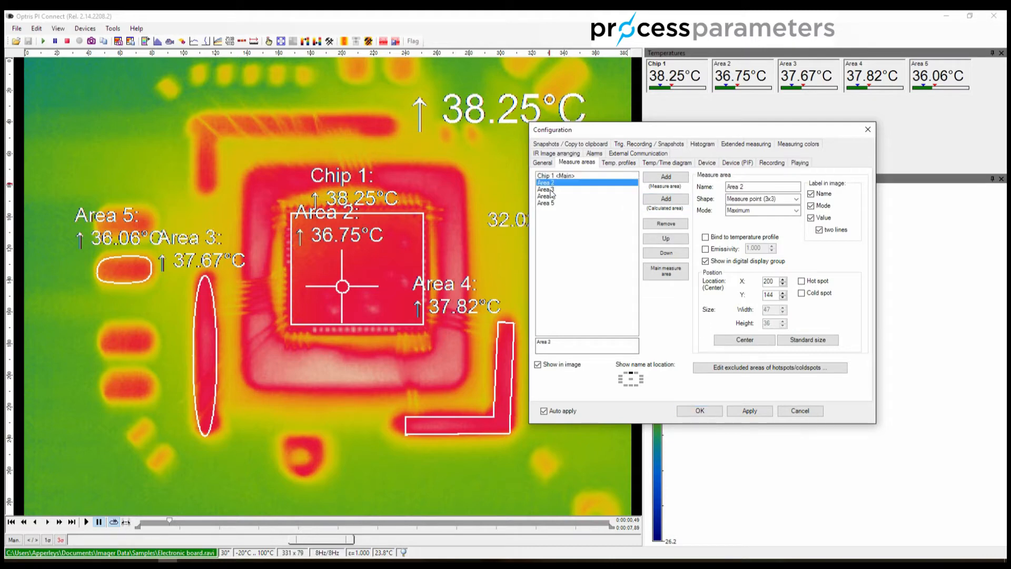
click(550, 191)
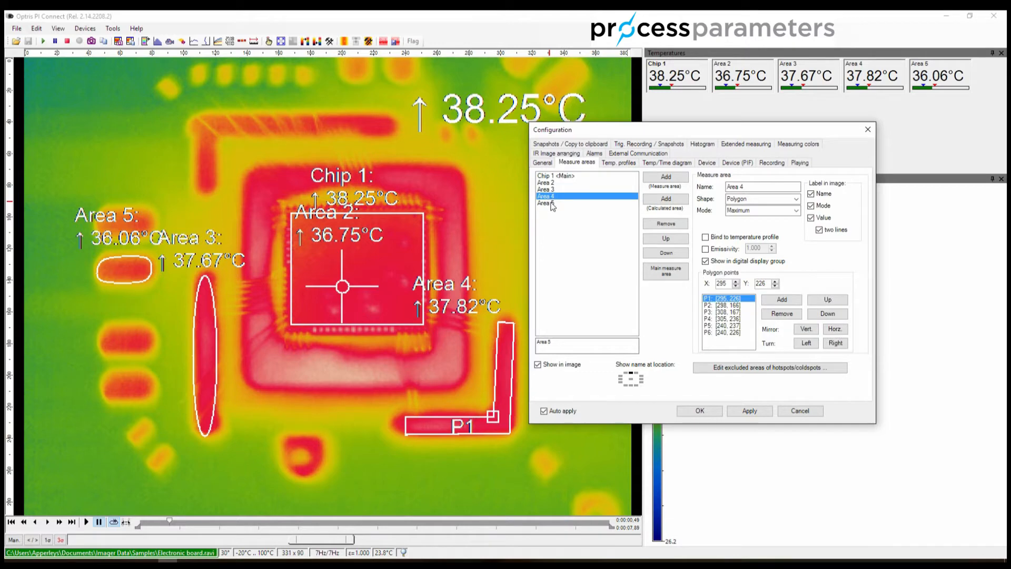
click(547, 202)
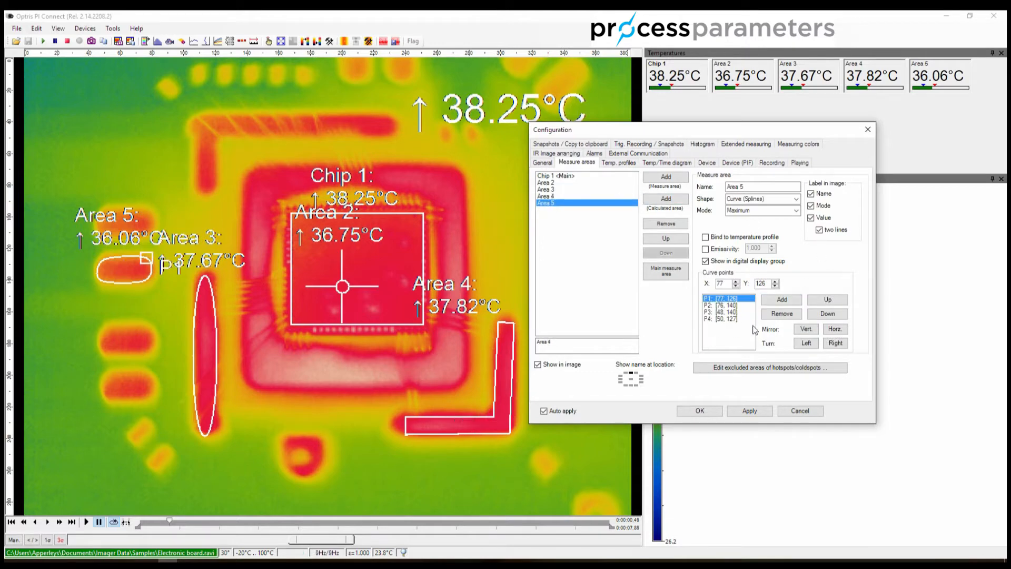
click(553, 177)
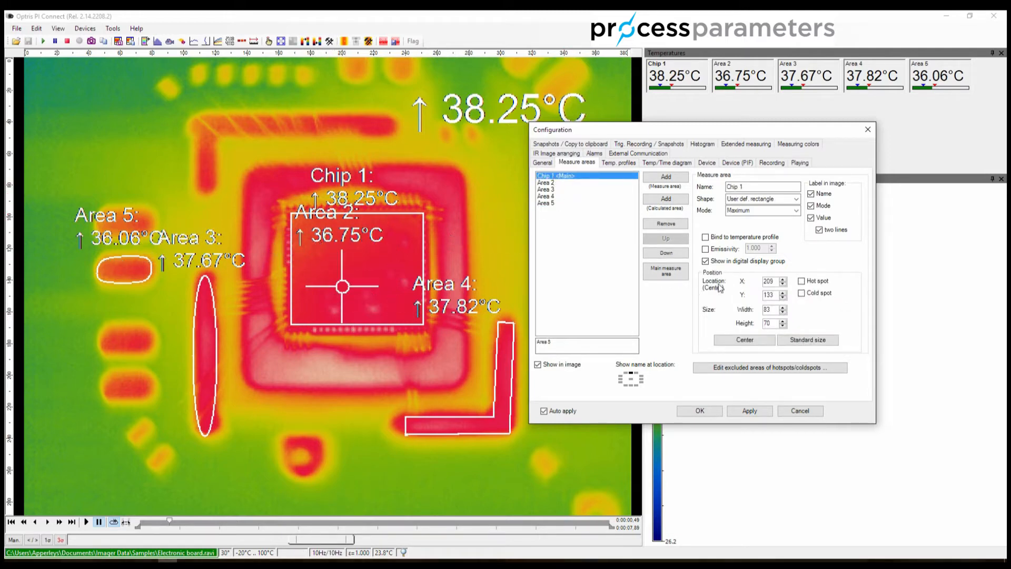
Examine Chip 1's name, shape and available measuring modes, keeping the mode at Maximum
click(748, 187)
drag(748, 187, 719, 188)
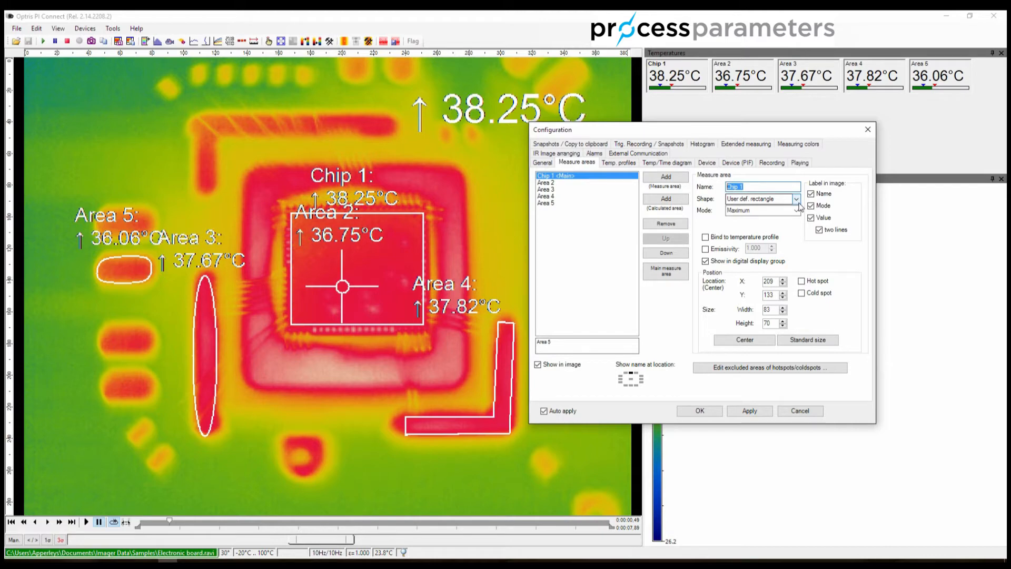
key(Tab)
key(Tab)
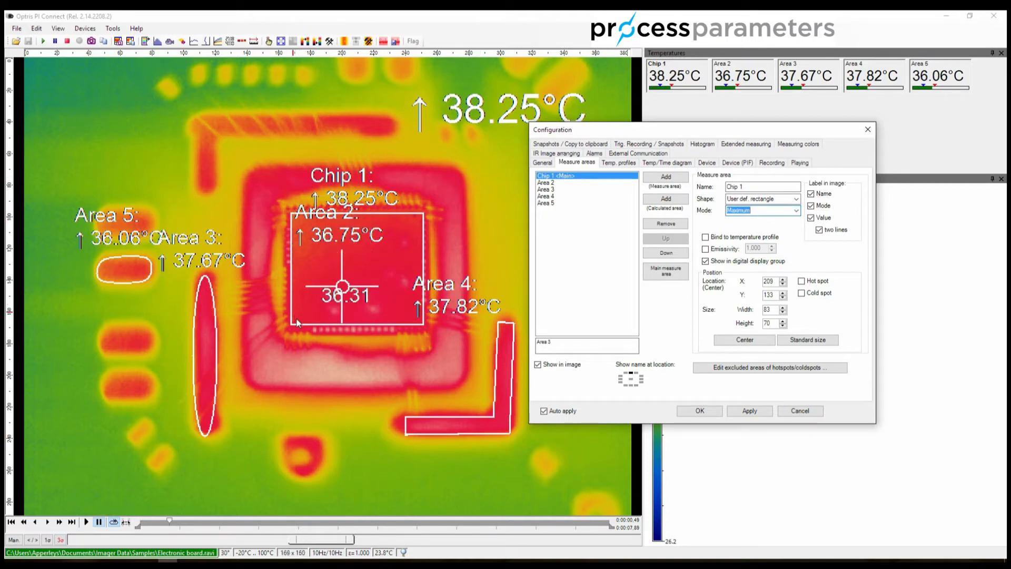
click(797, 212)
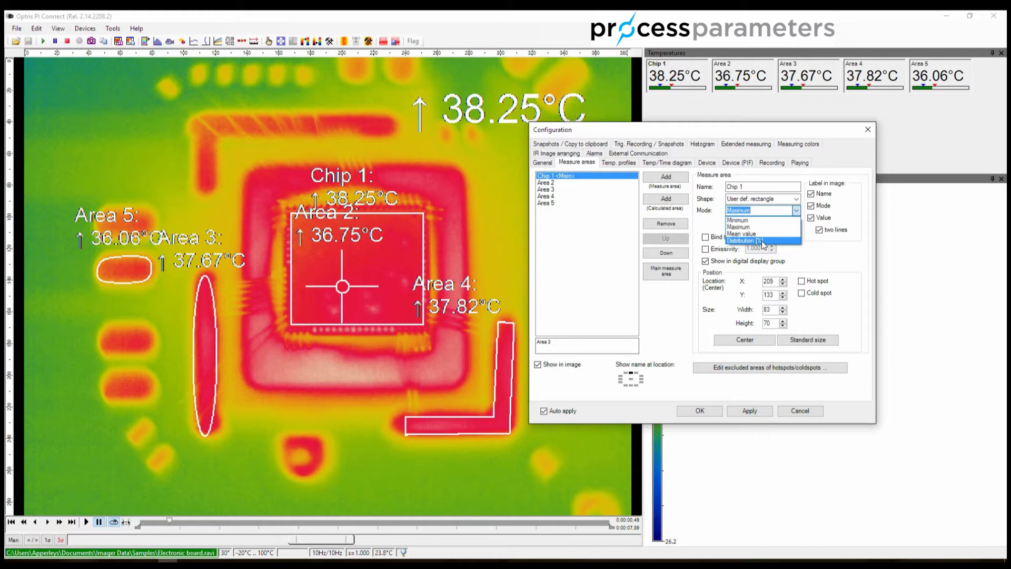
click(756, 226)
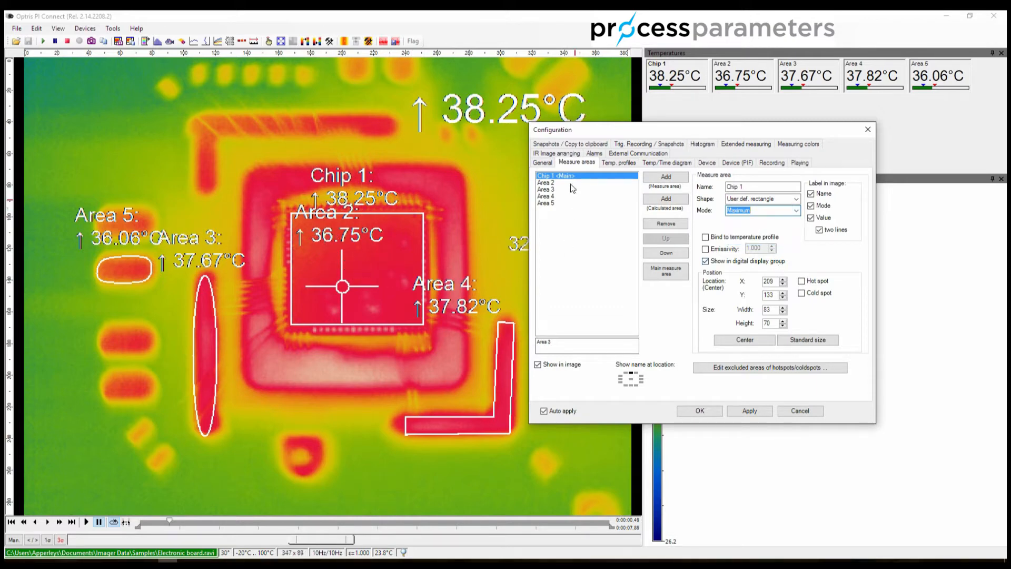
Set the measuring mode of Area 4 to Minimum
click(544, 183)
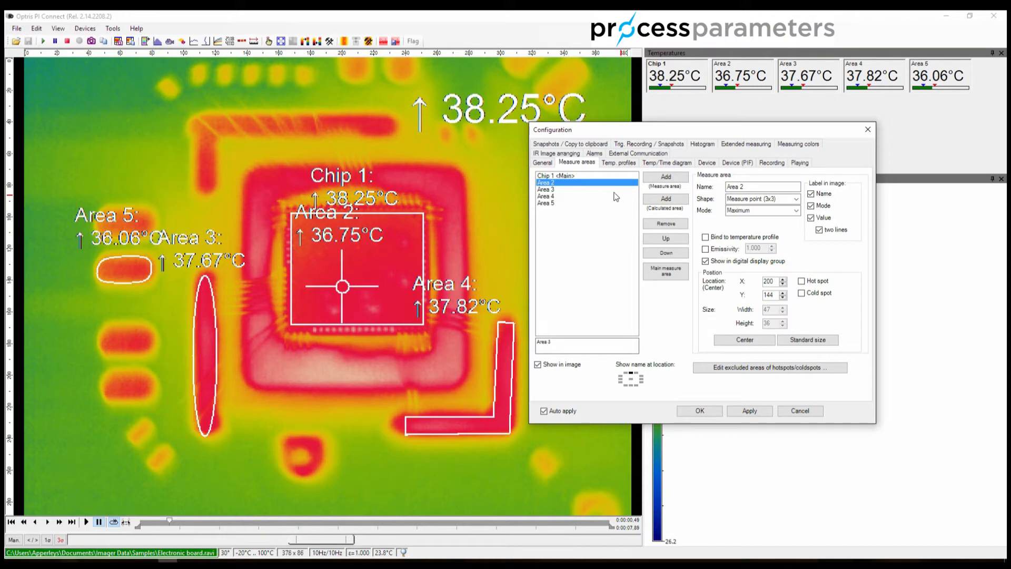
click(552, 196)
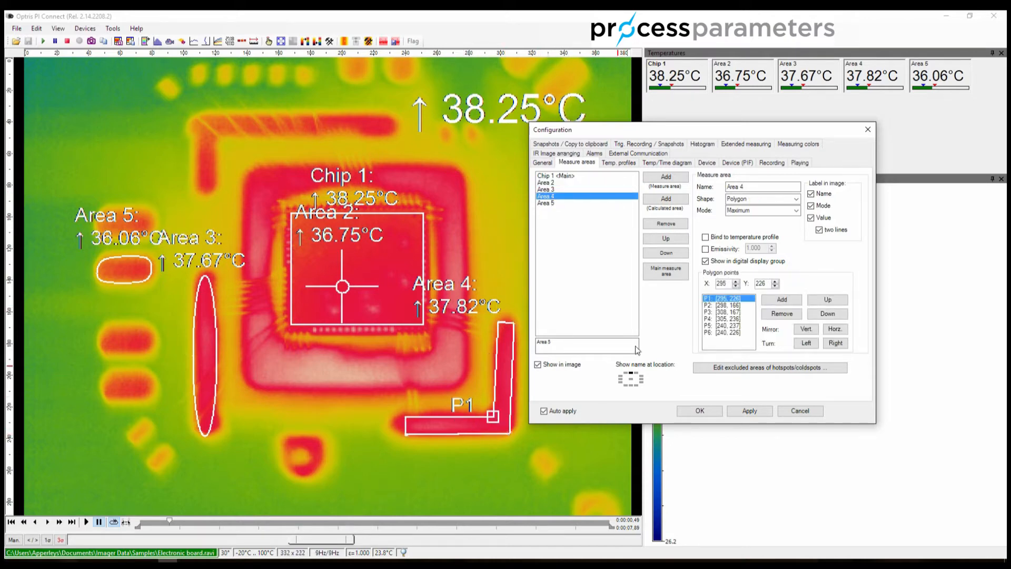
click(796, 210)
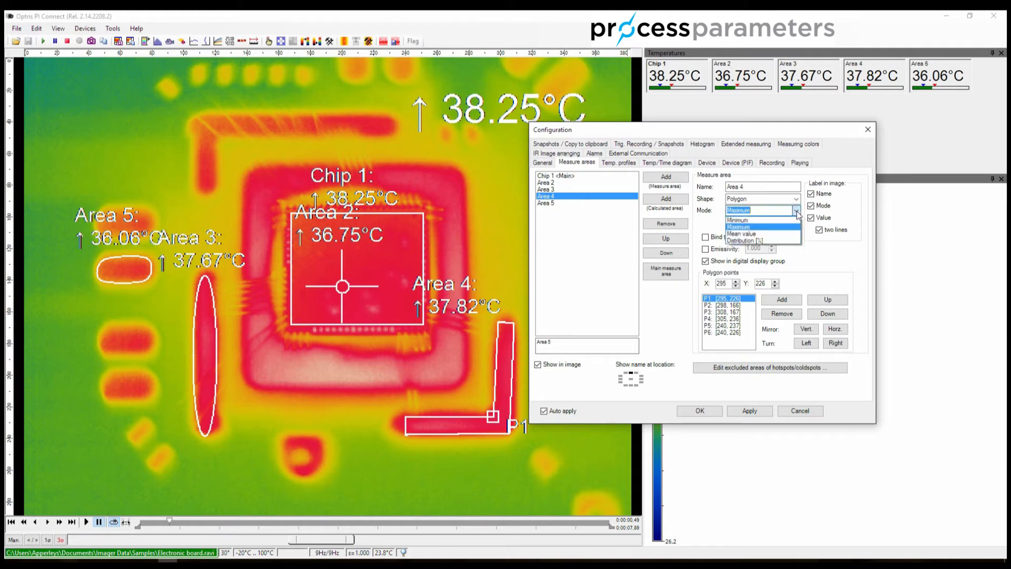
click(750, 220)
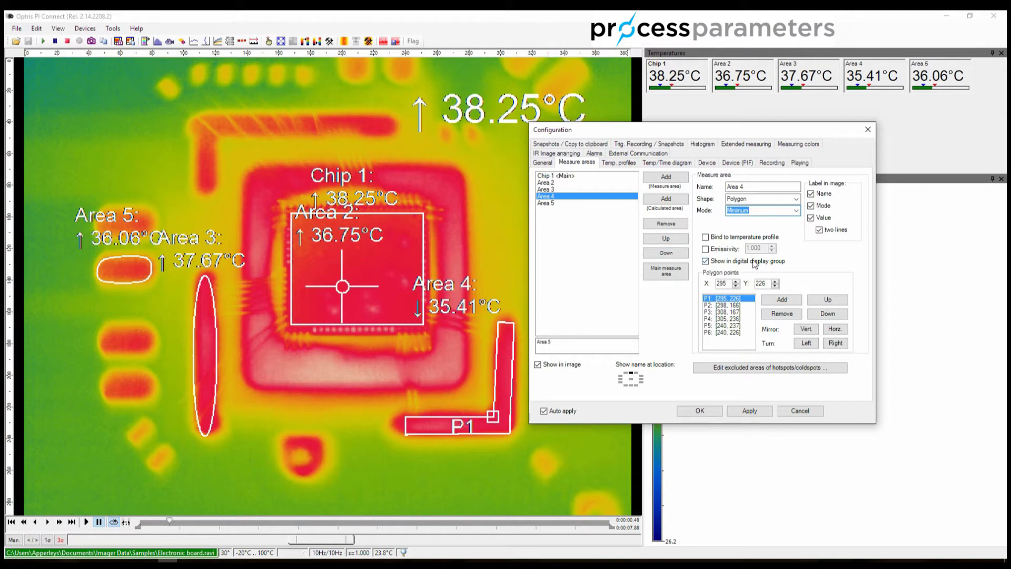
Enable a separate emissivity for Chip 1 and set it to 0.75
click(588, 177)
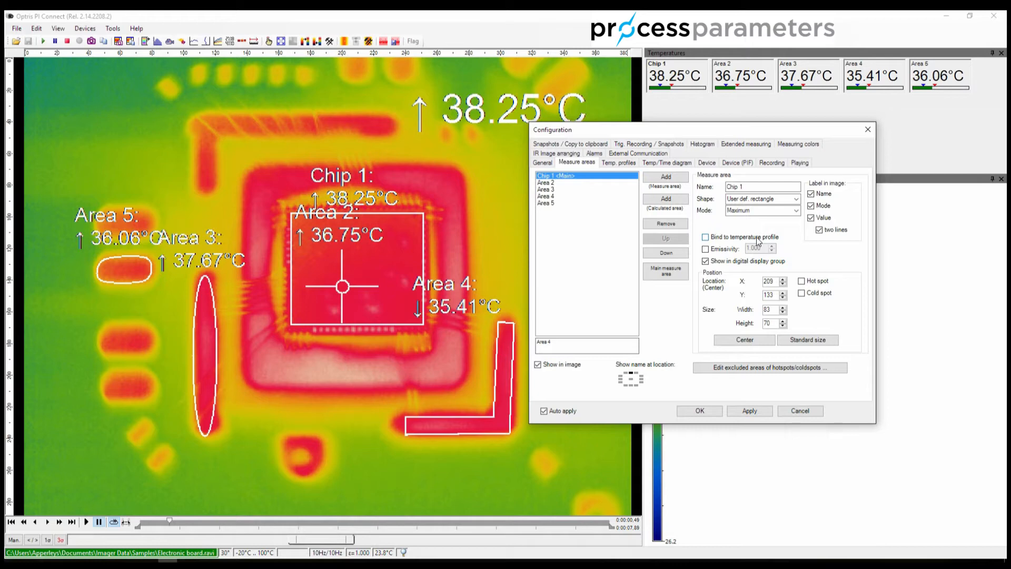
click(707, 252)
drag(762, 248, 729, 250)
text(0.75)
key(Tab)
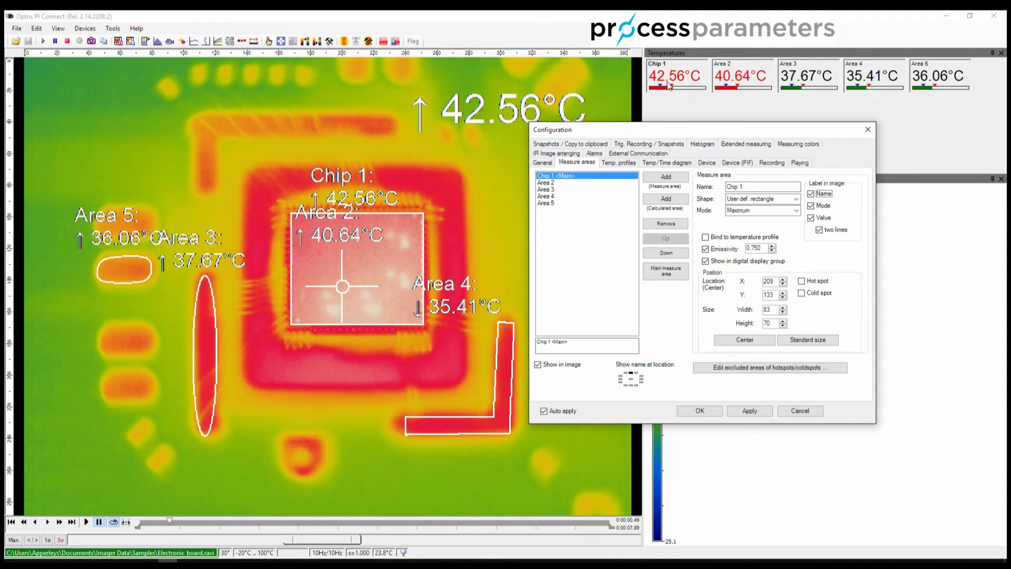
Remove Chip 1 from the digital display group and restore it there
click(705, 261)
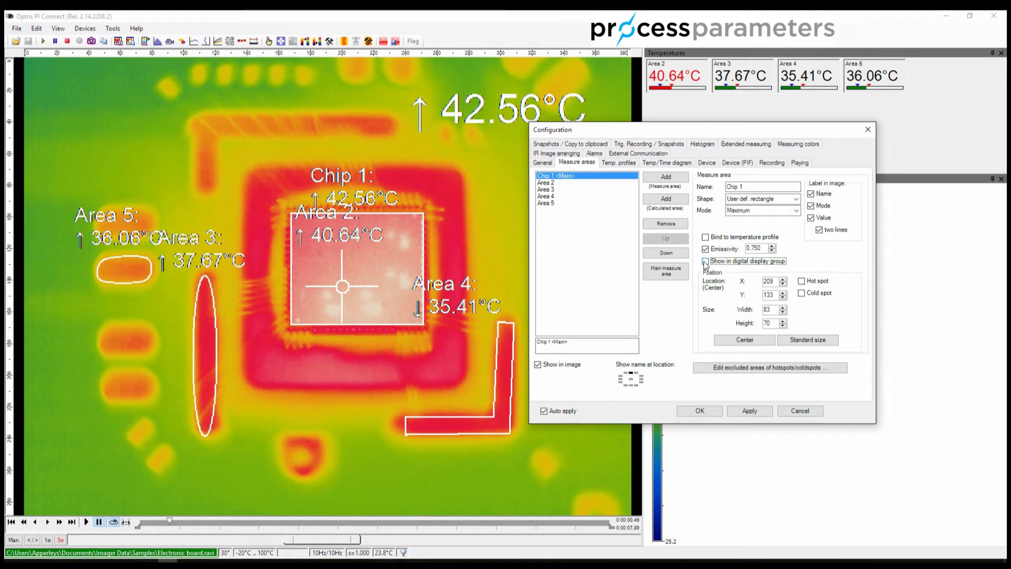
click(704, 262)
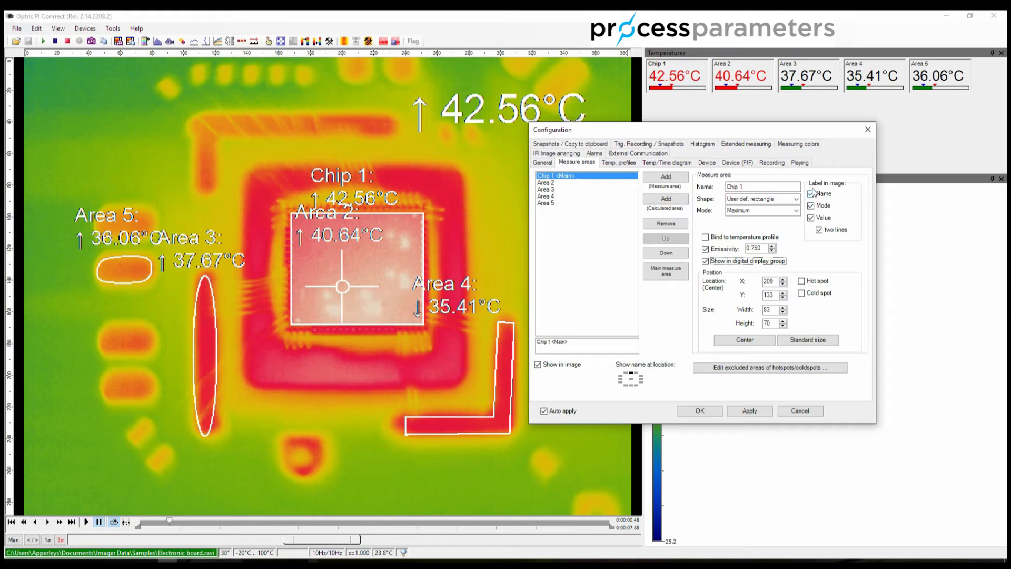
Hide the mode and value in the image labels of Chip 1 and Area 2, keeping only their names
click(811, 207)
click(810, 218)
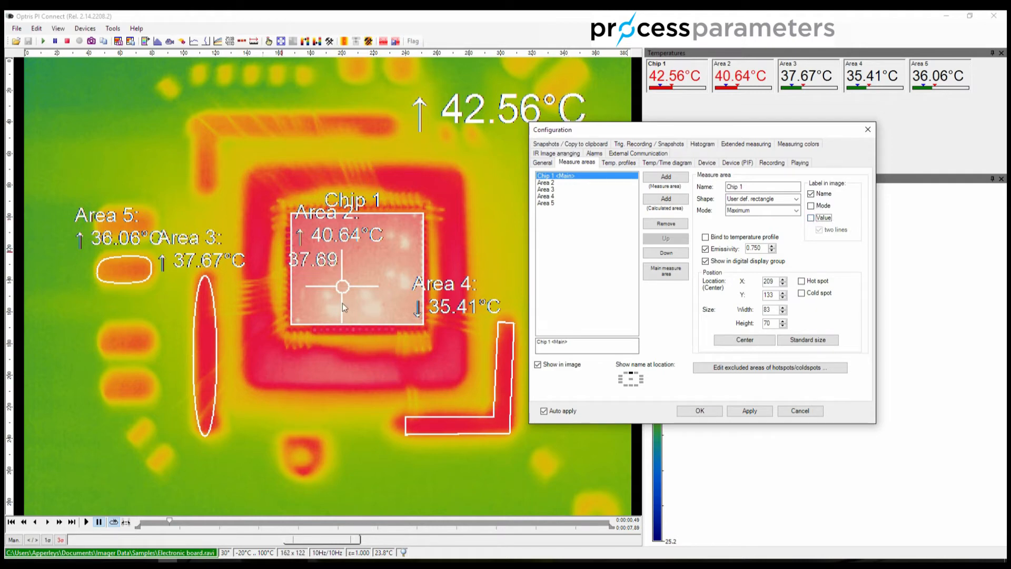
click(550, 183)
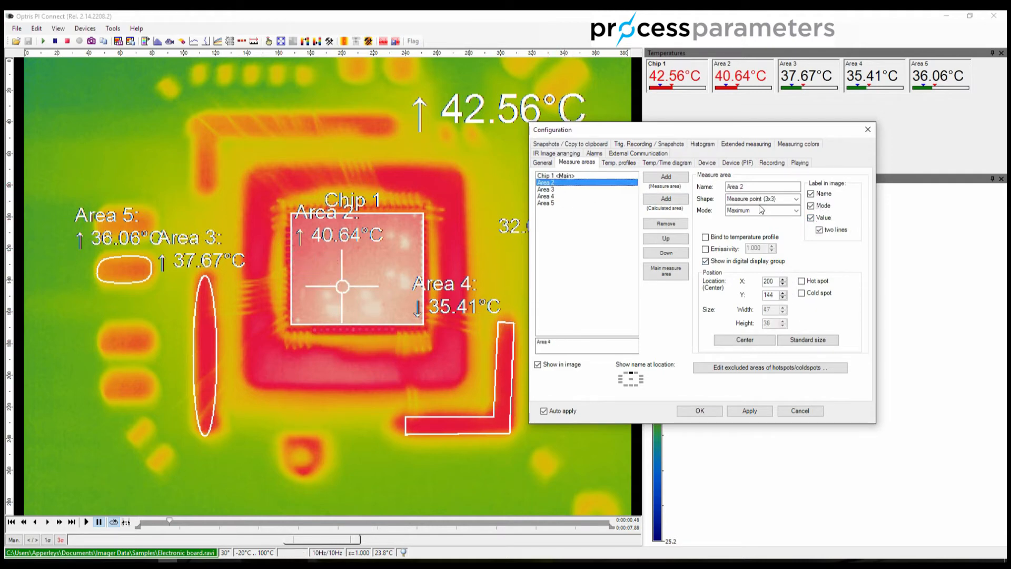
click(810, 206)
click(811, 218)
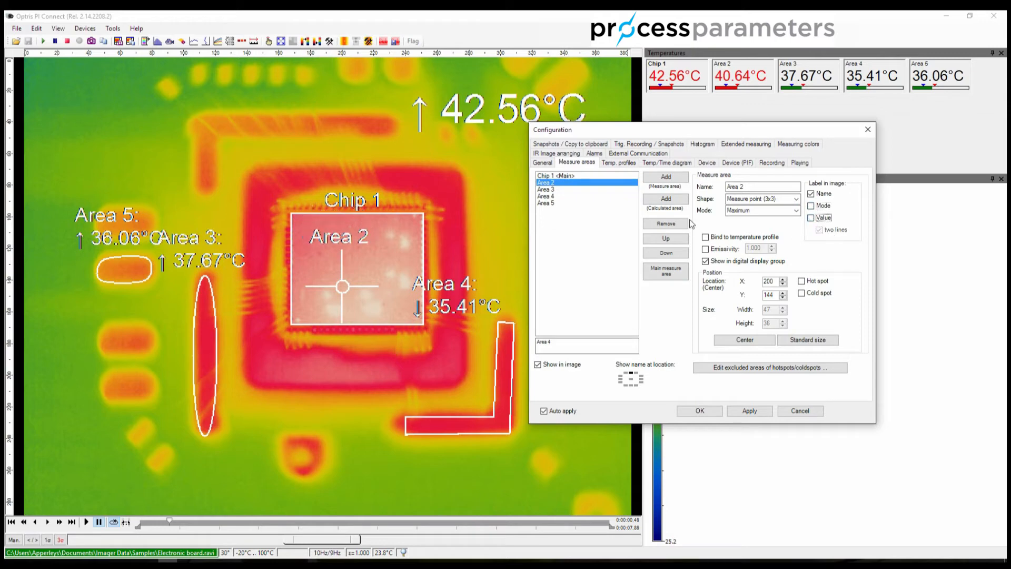
Reduce the image labels of Area 3, Area 4 and Area 5 to their names by hiding mode and value
click(546, 189)
click(810, 206)
click(810, 217)
click(547, 196)
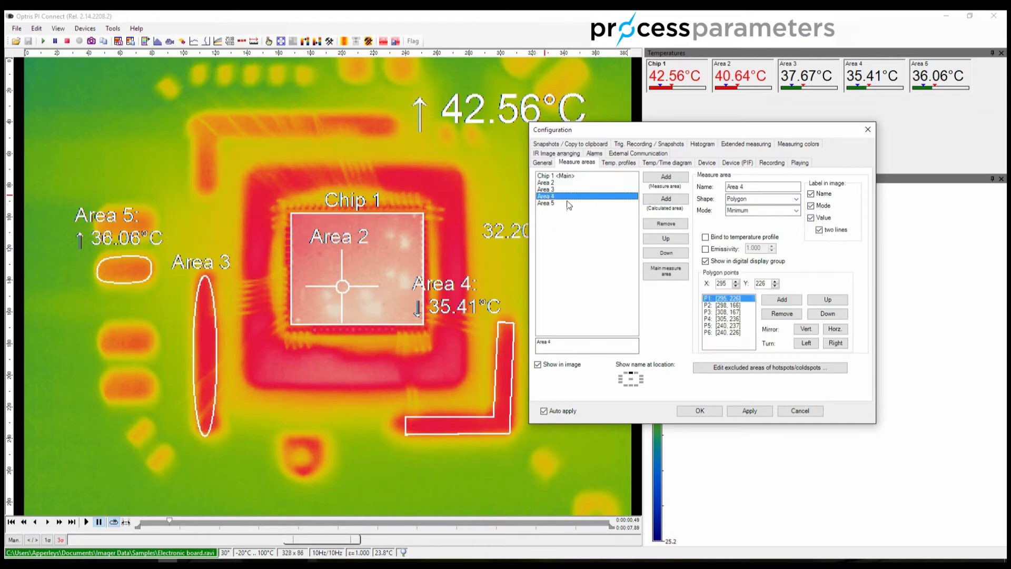
click(811, 206)
click(811, 217)
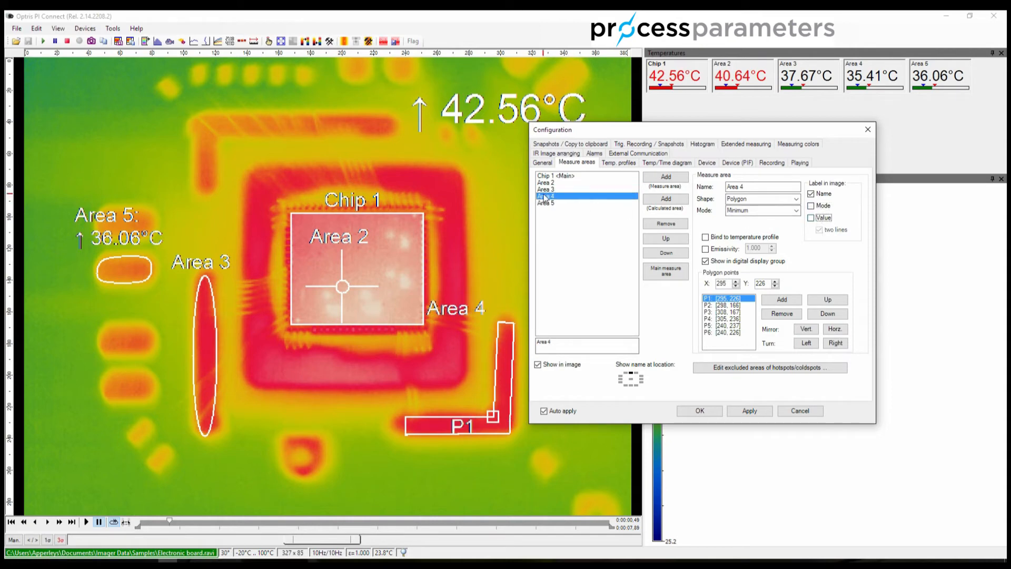
click(546, 203)
click(811, 206)
click(811, 217)
Try the bottom right and centre label locations for the measure area names and set the location to Top: Right
click(558, 176)
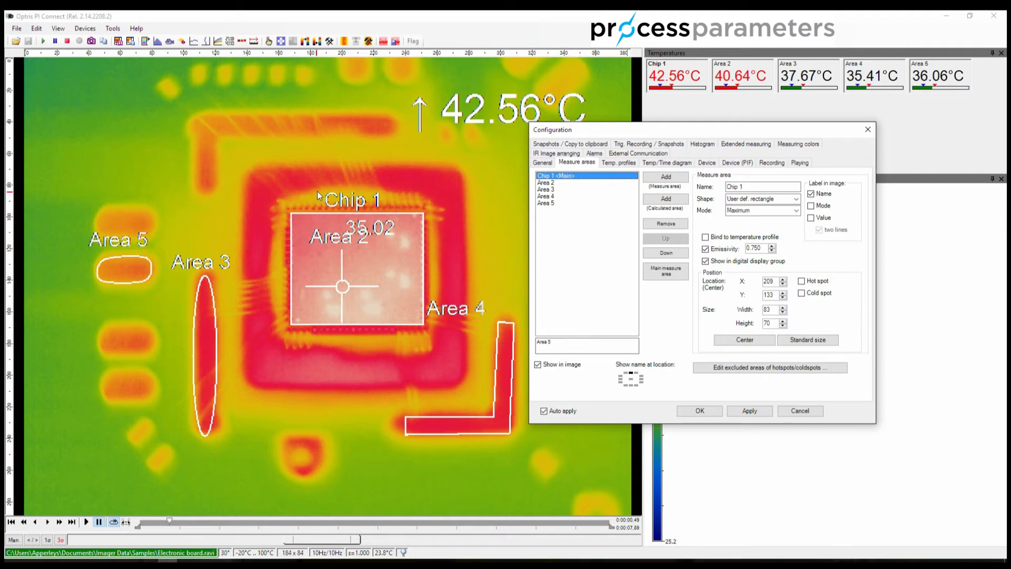
click(637, 374)
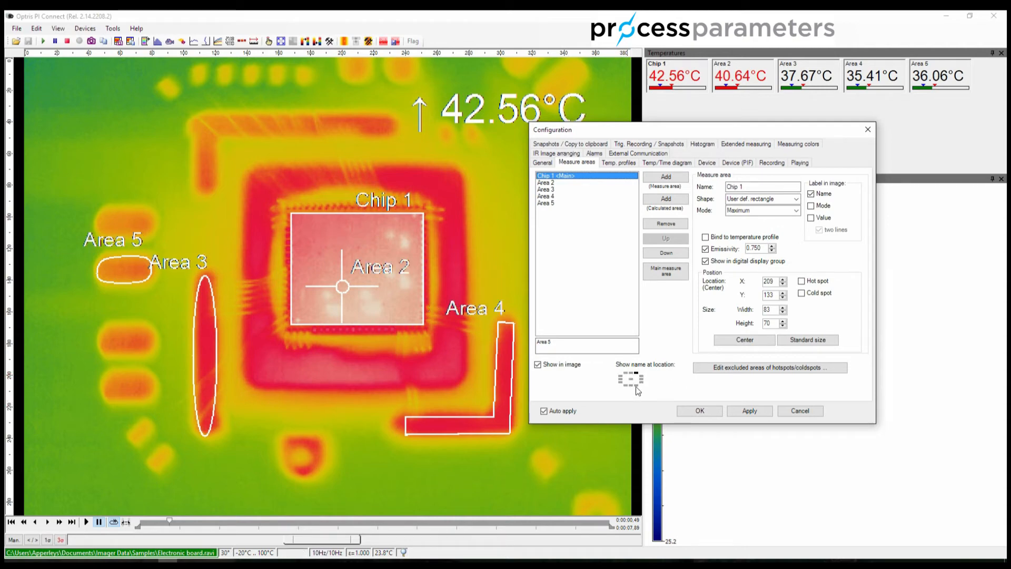
click(627, 386)
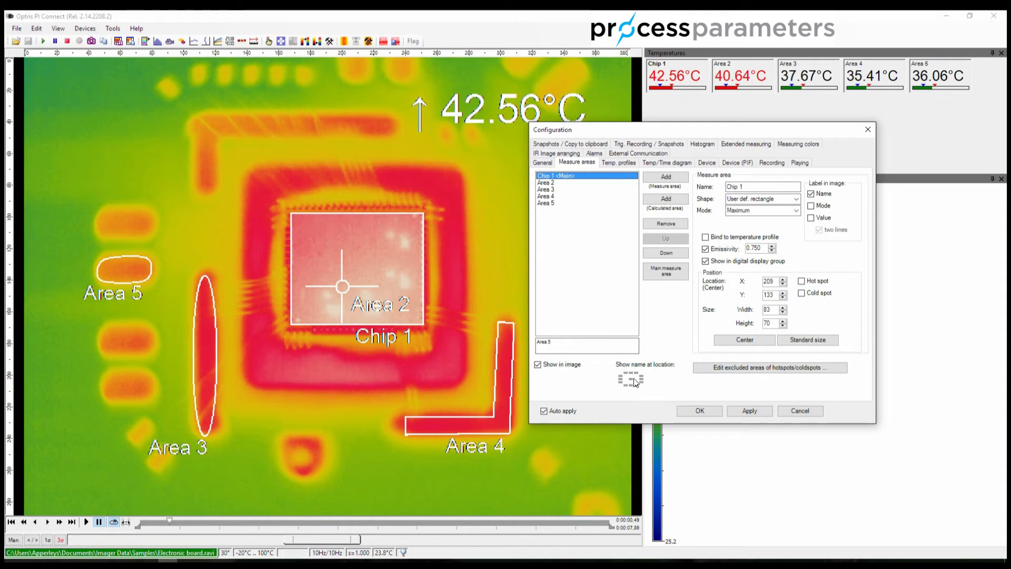
click(632, 381)
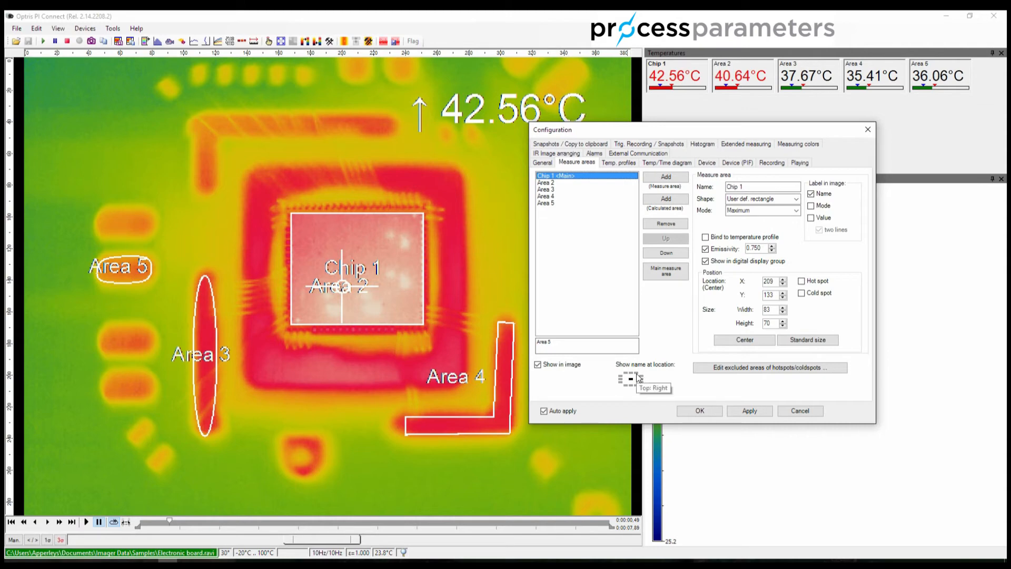
click(636, 376)
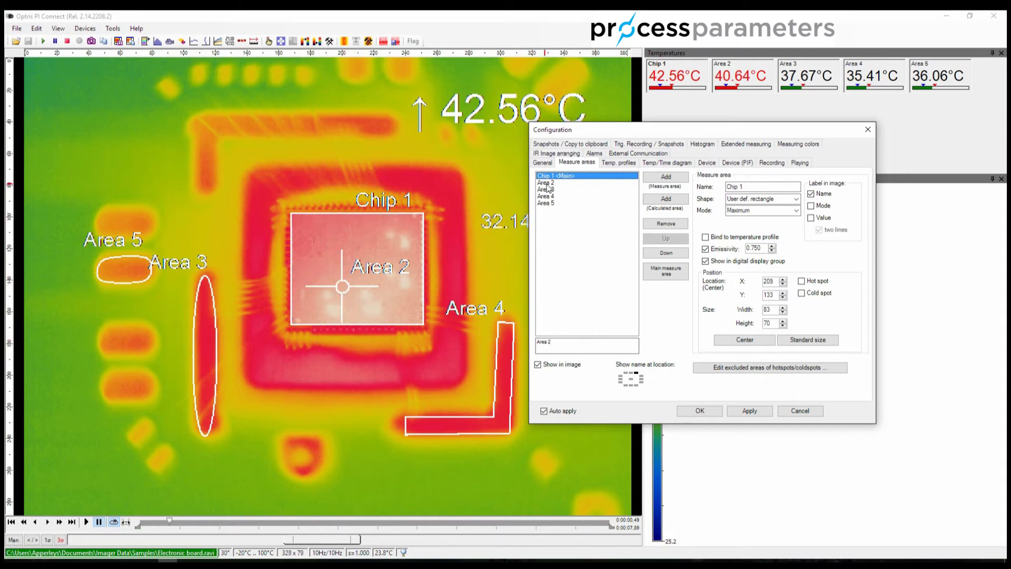
Make Area 2 follow the hot spot, confirm the configuration, and play the recording for a while before pausing it
key(Down)
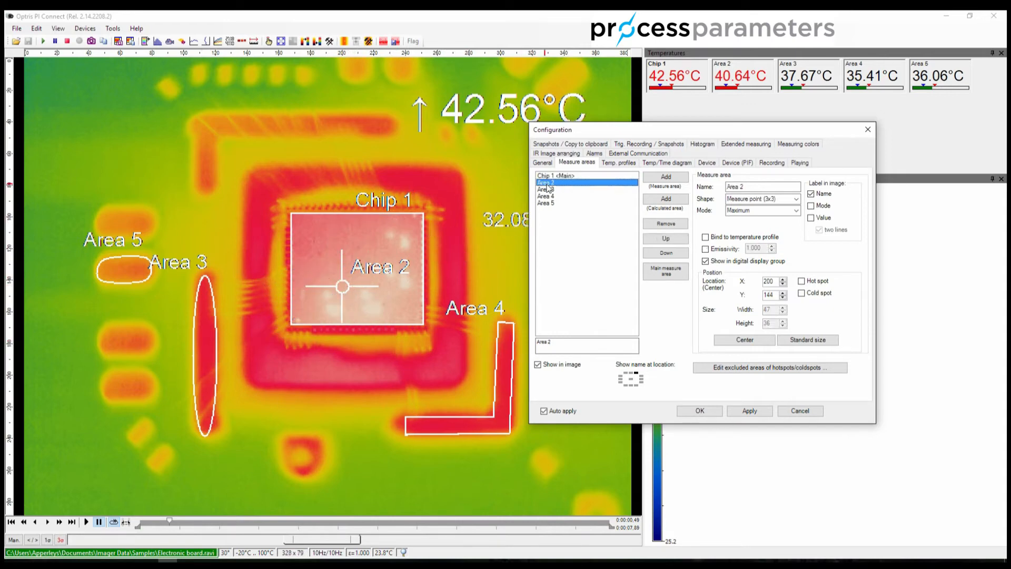
click(804, 284)
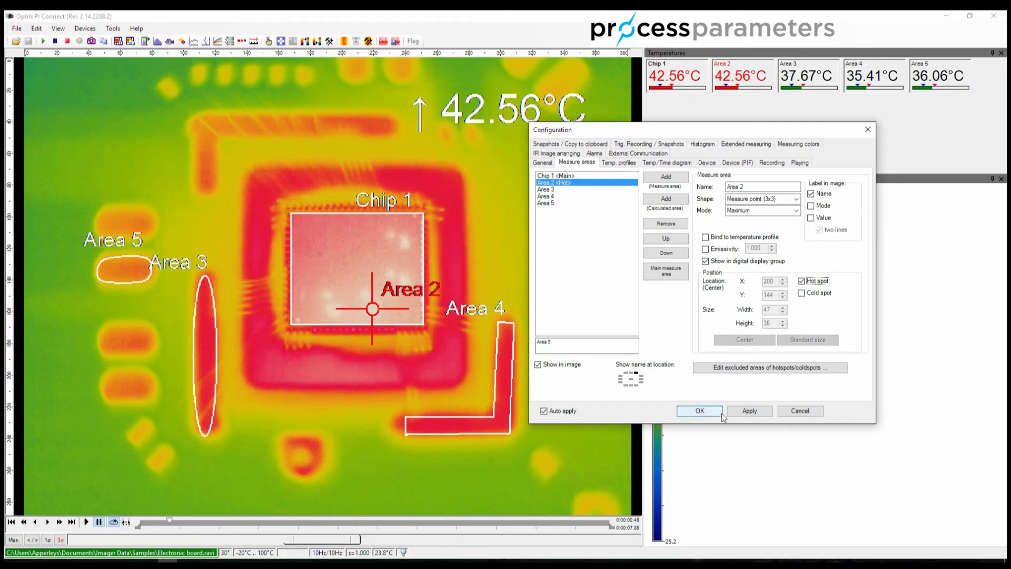
click(699, 411)
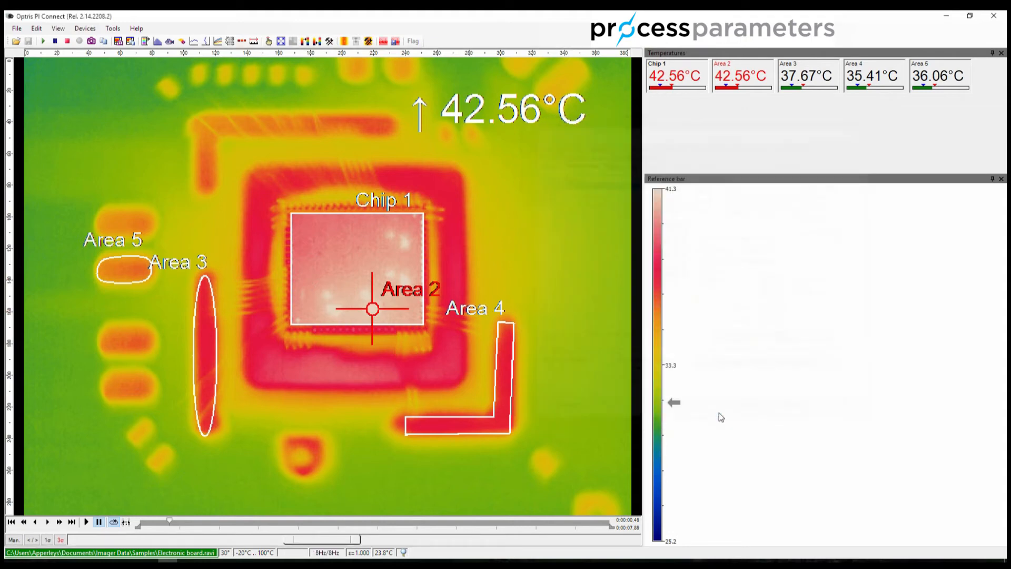
click(87, 522)
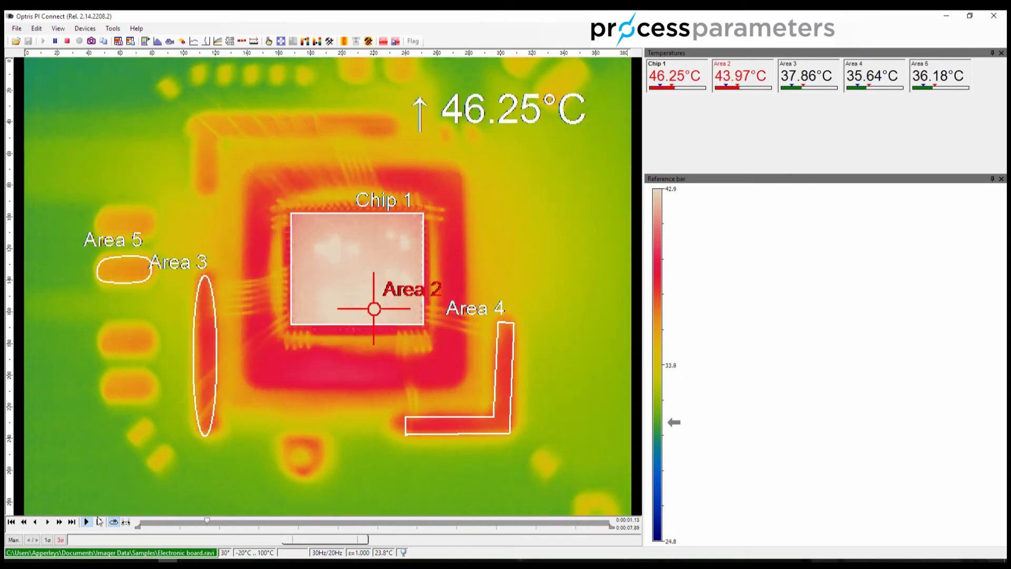
click(100, 522)
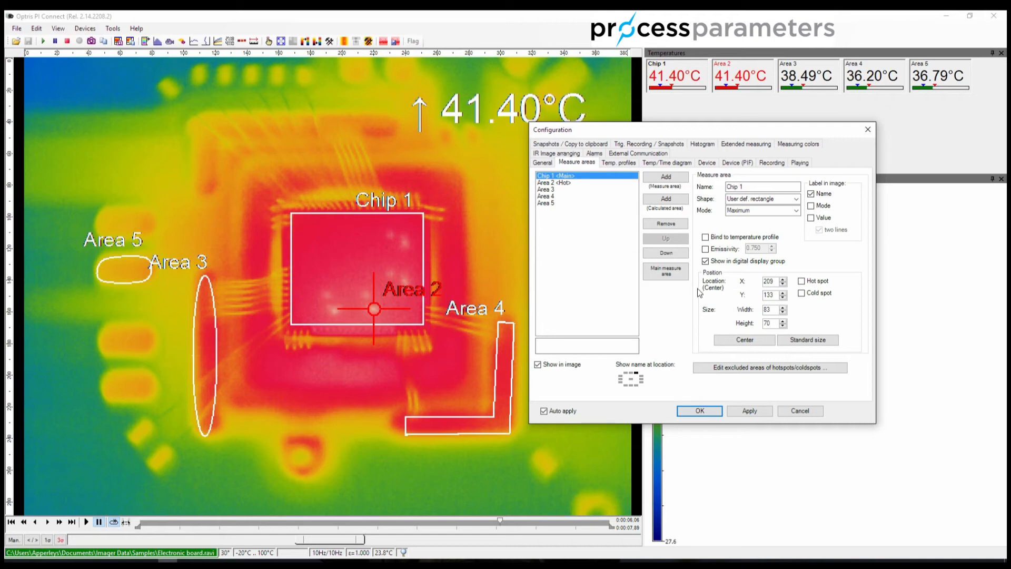
Add a spot exclude area using Chip 1's rectangle for the hotspot and coldspot search, confirm it and play the recording
click(791, 372)
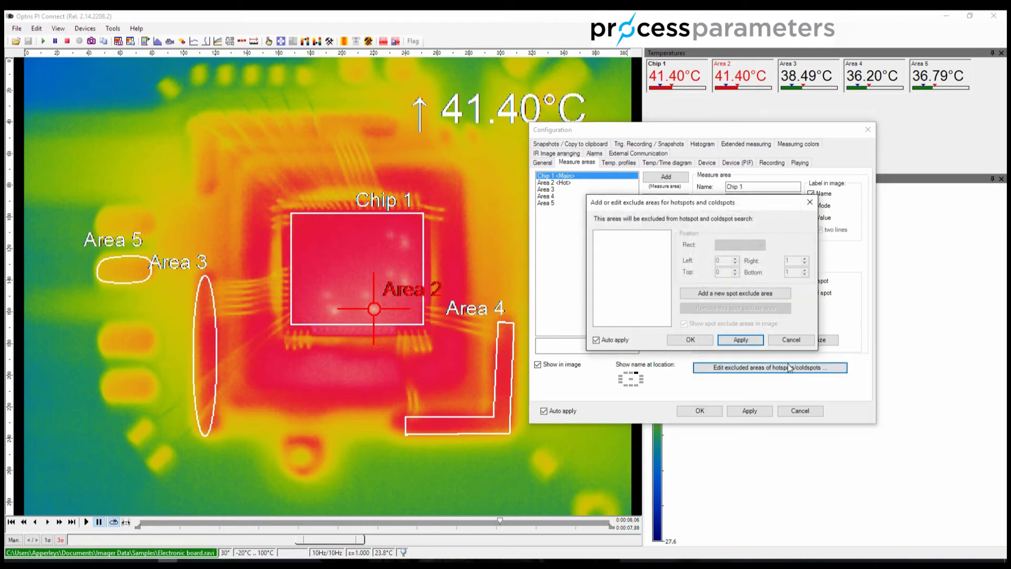
click(744, 296)
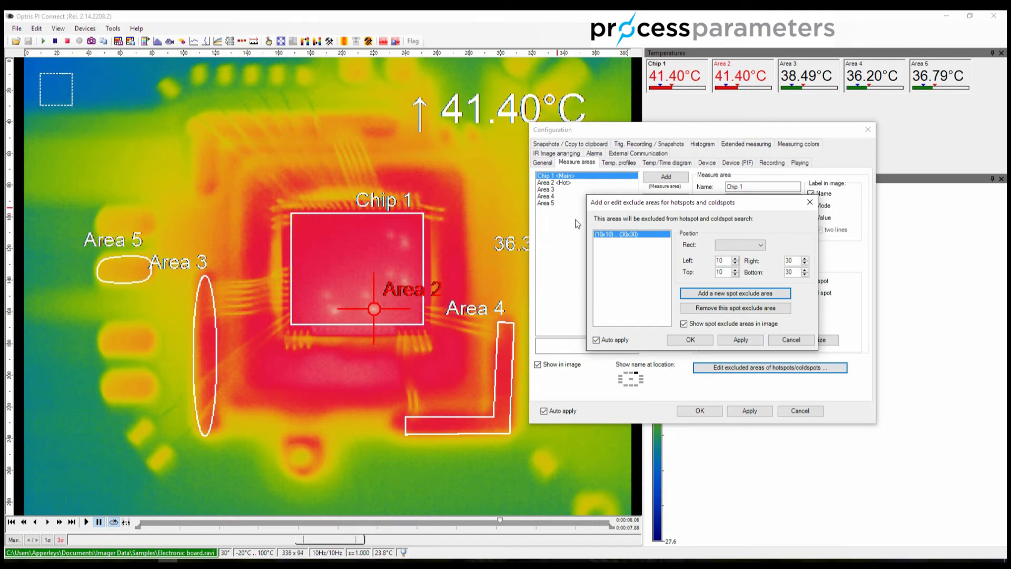
click(762, 245)
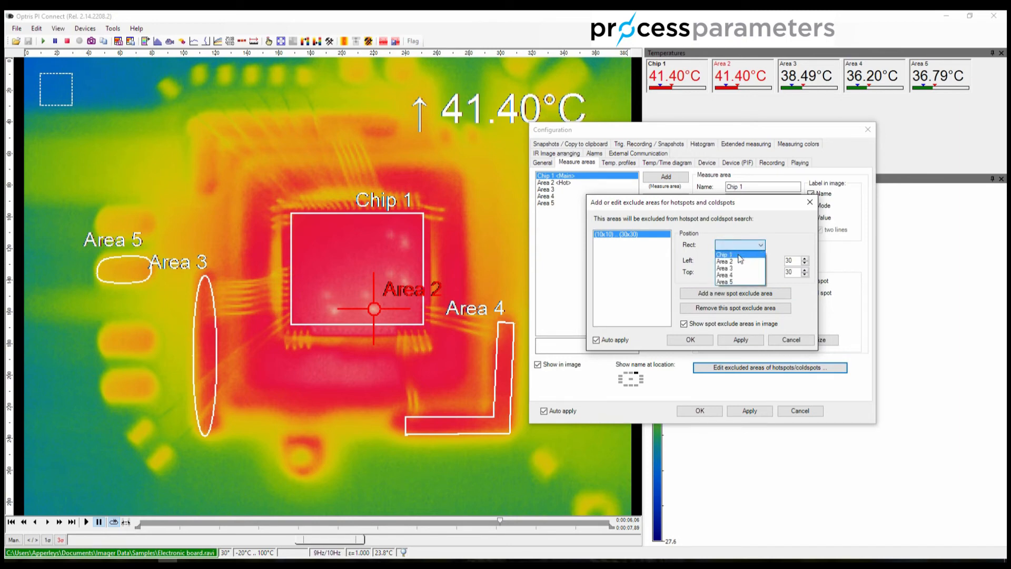
click(739, 255)
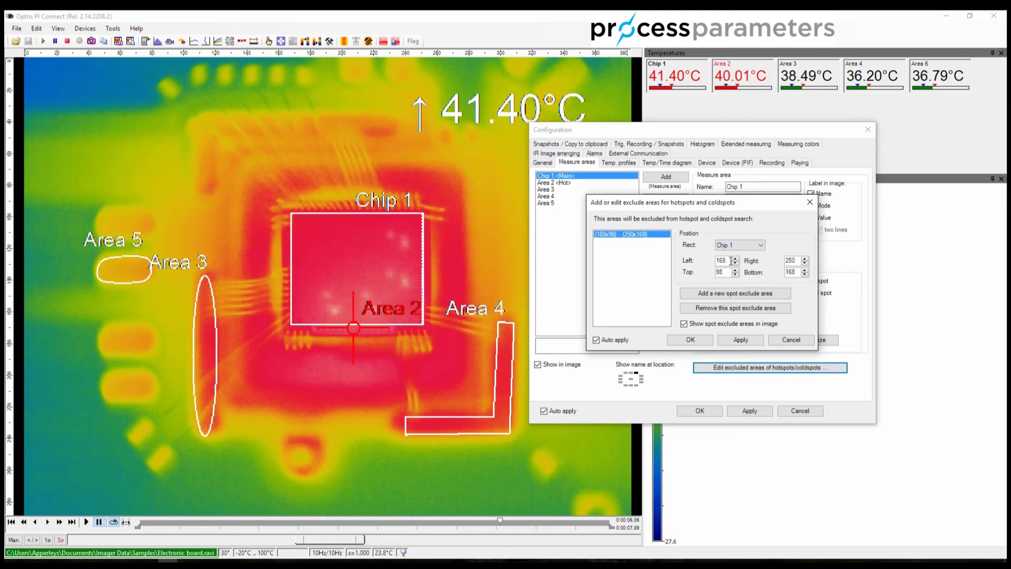
click(691, 340)
click(701, 412)
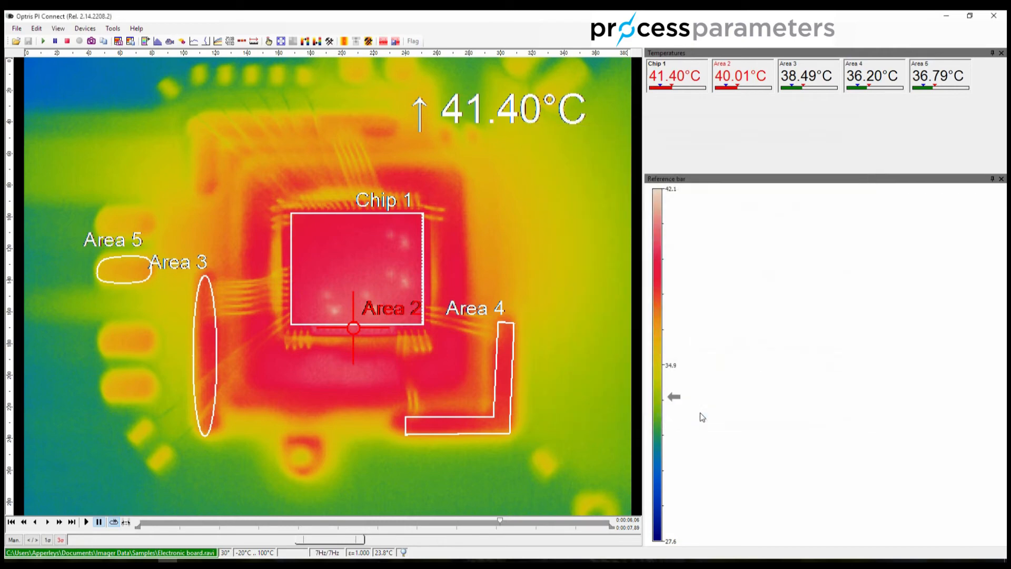
click(86, 523)
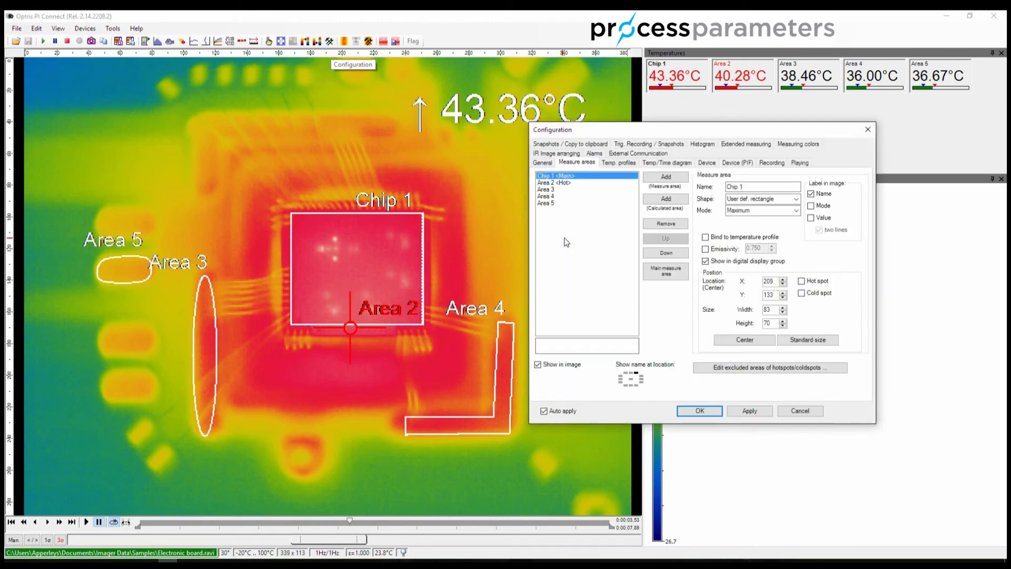
Add a calculated object giving the difference between Chip 1 and Area 3, and confirm the configuration
click(669, 203)
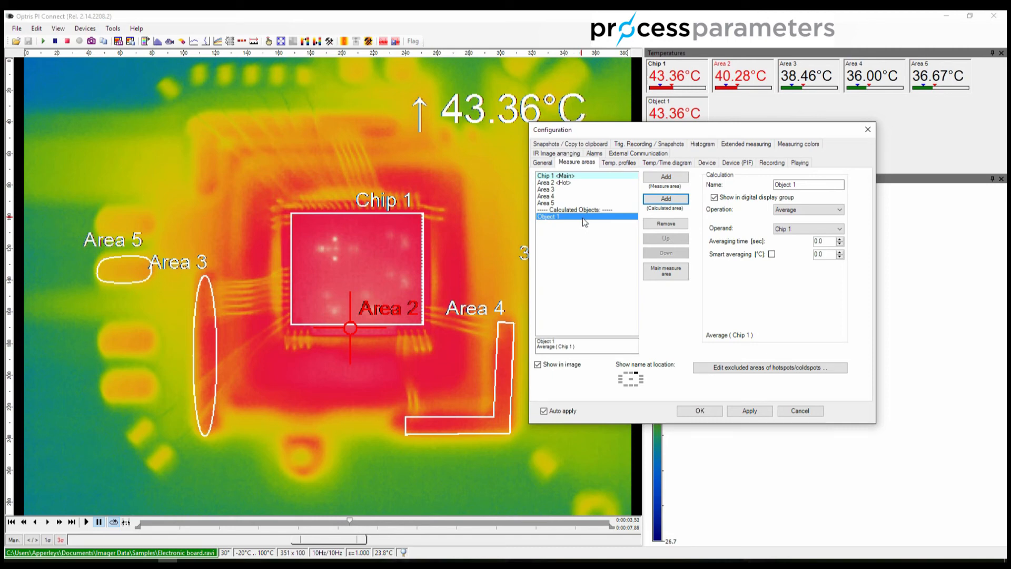
click(839, 211)
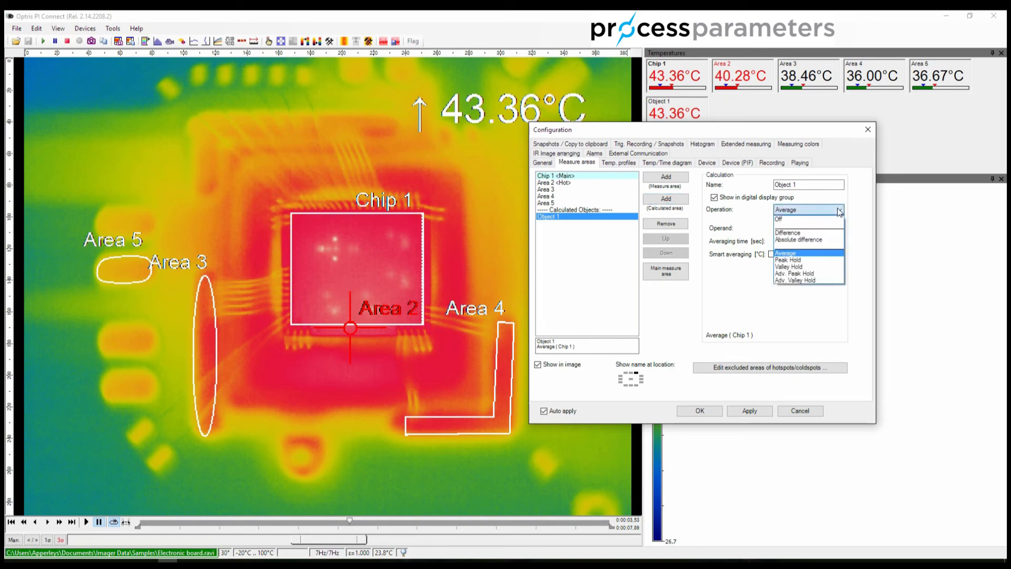
click(809, 234)
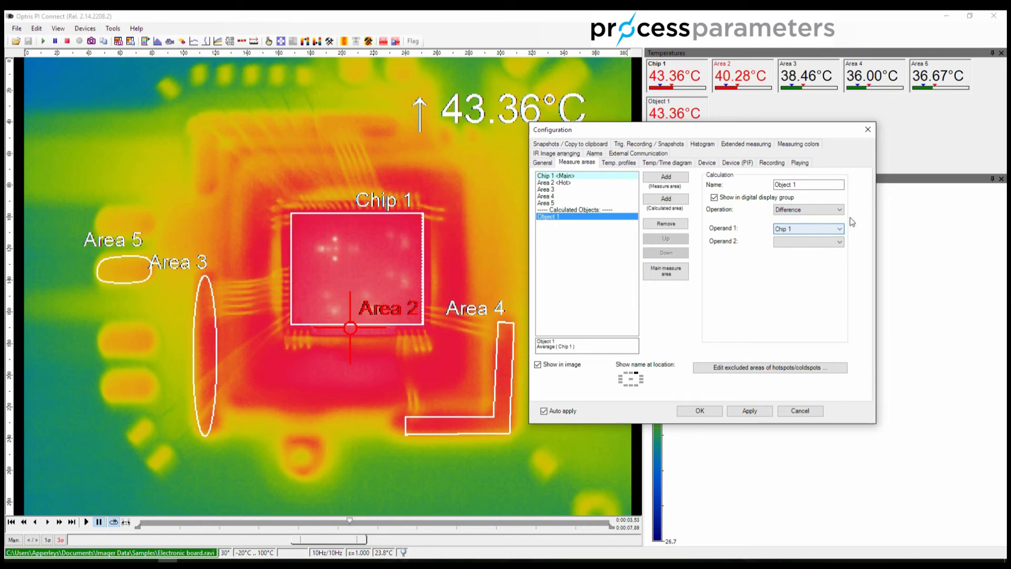
click(842, 244)
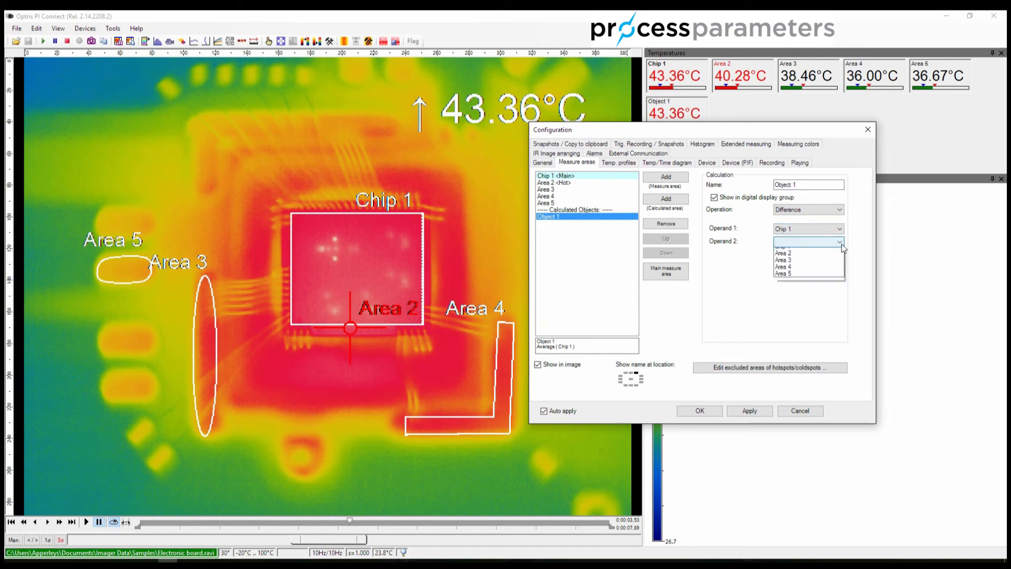
click(820, 266)
drag(649, 136, 651, 166)
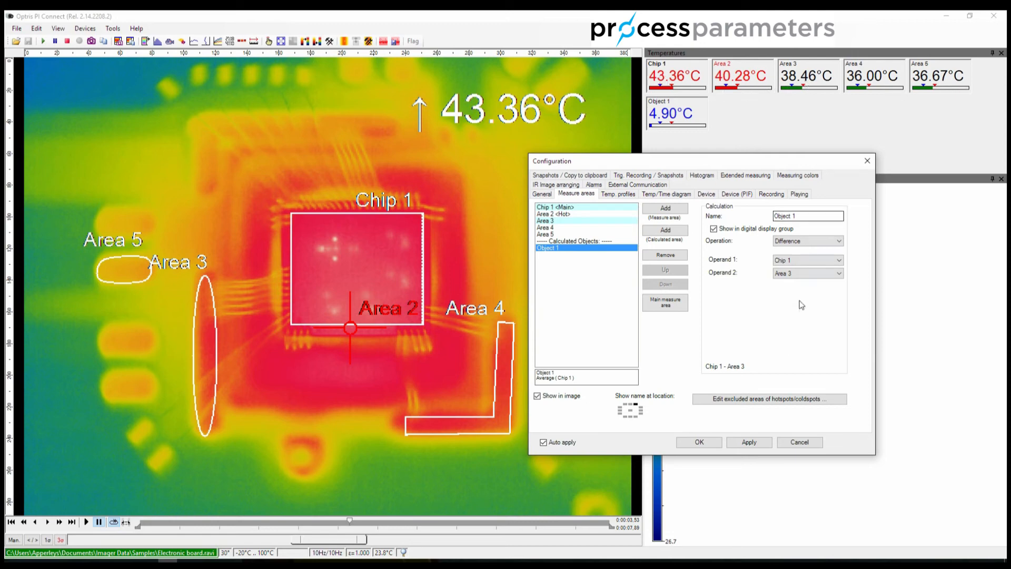
click(699, 441)
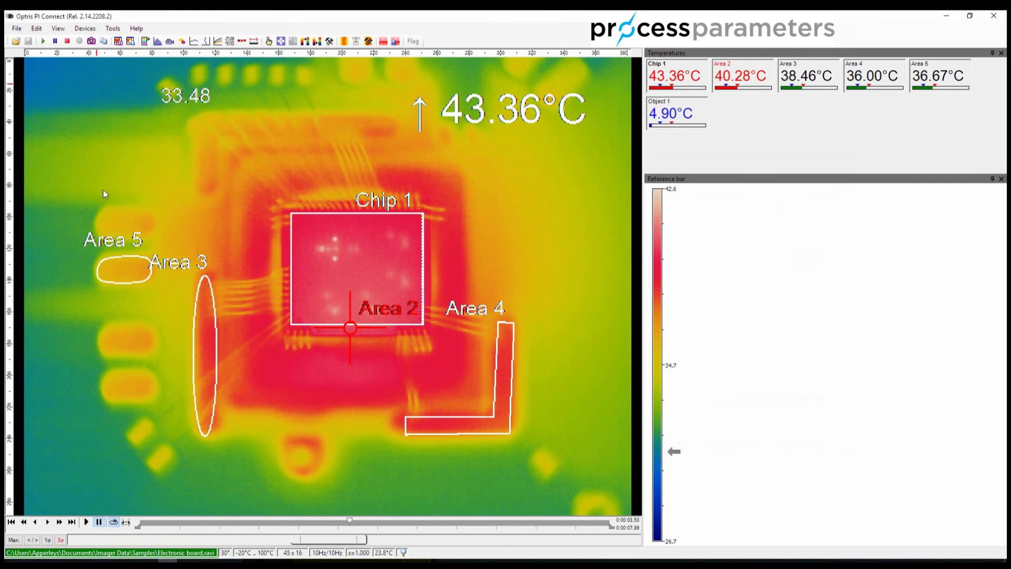
Play the recording to watch the calculated Object 1 in the digital display group, and pause it
click(86, 521)
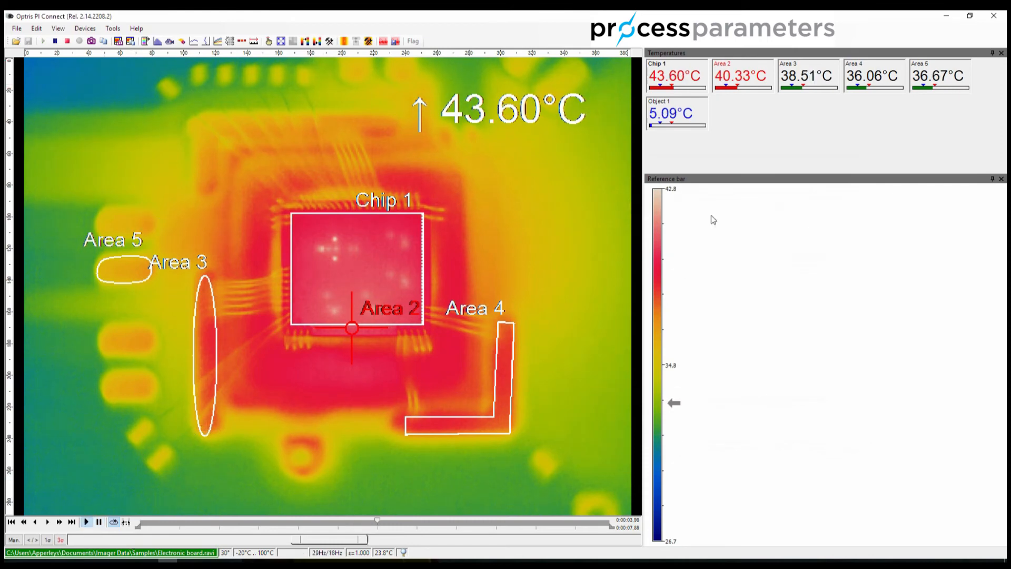
mouse_move(681, 112)
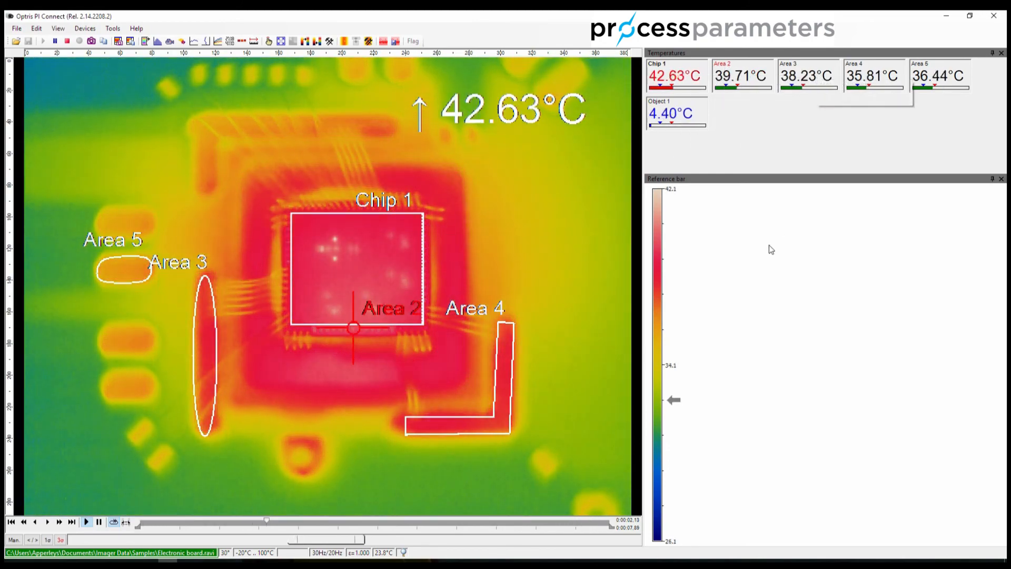
click(99, 522)
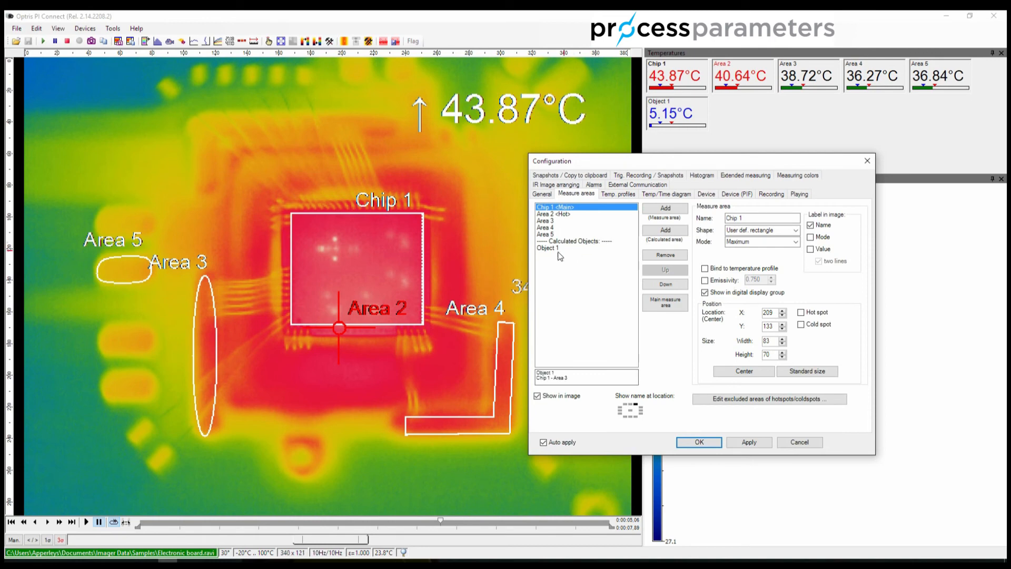
Change Object 1's operation to Average with Chip 1 as the operand
click(548, 248)
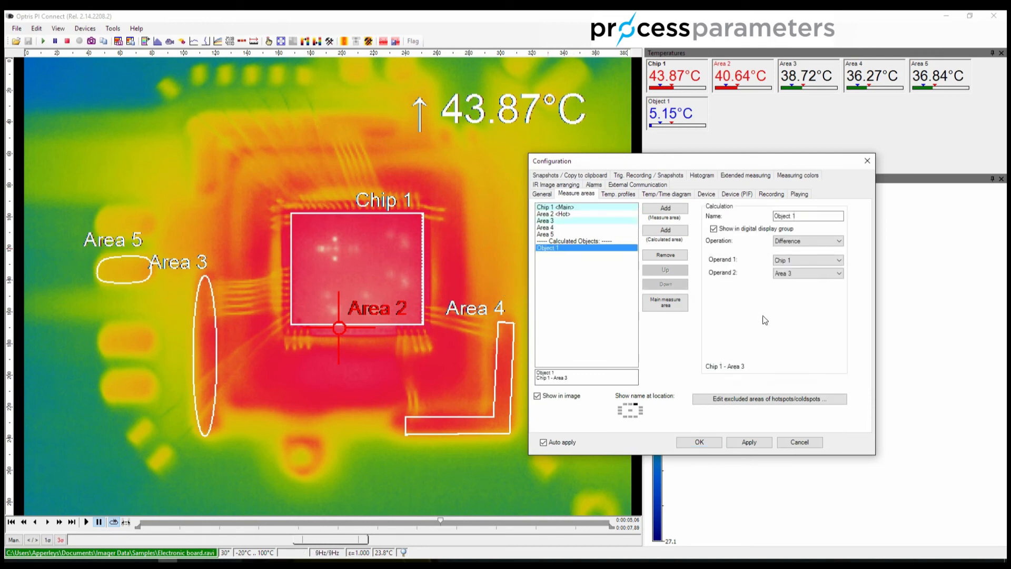
click(836, 242)
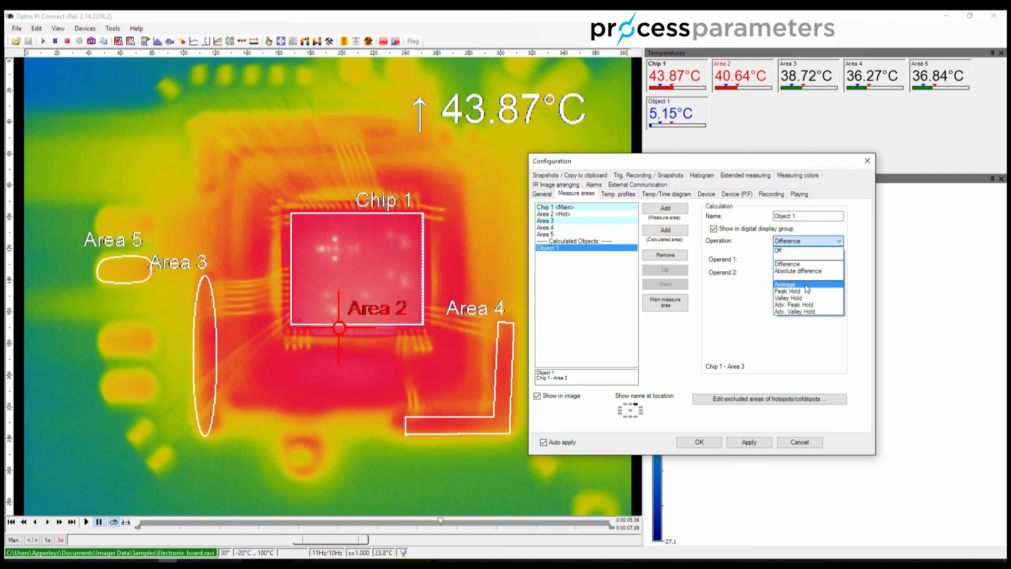
click(787, 284)
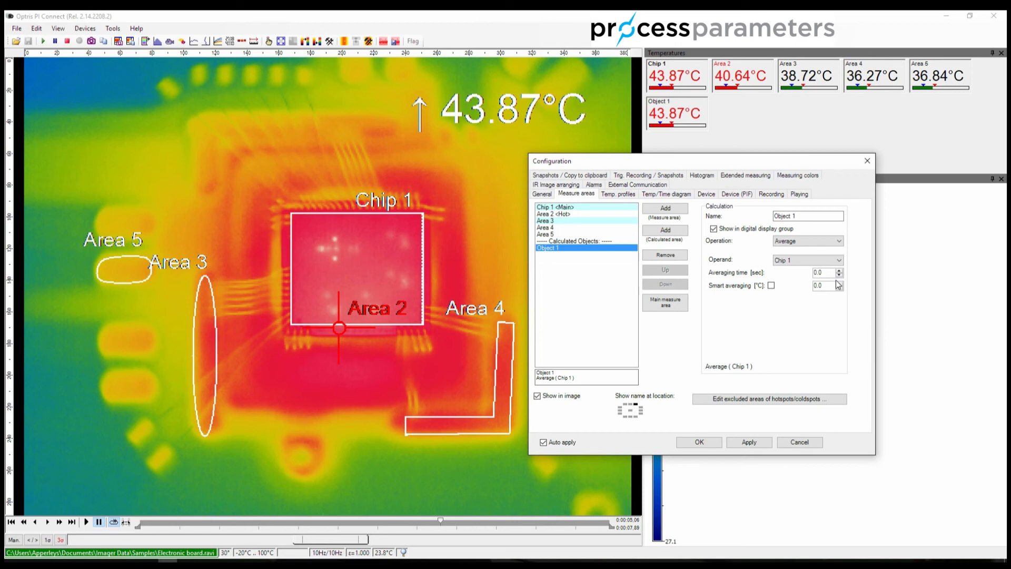
Look over the hold operations available for Object 1, close the configuration and play the recording
click(842, 242)
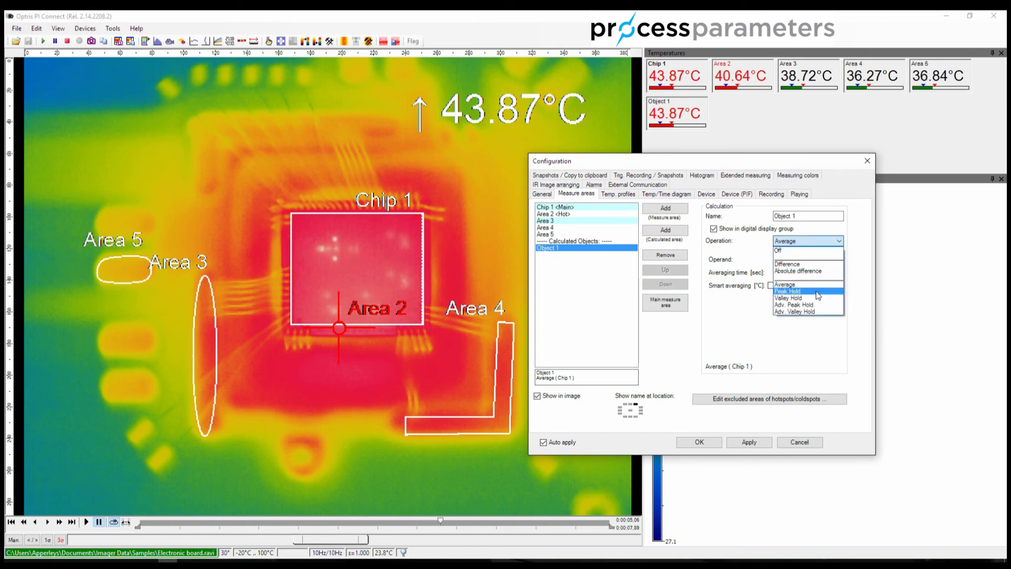
click(816, 298)
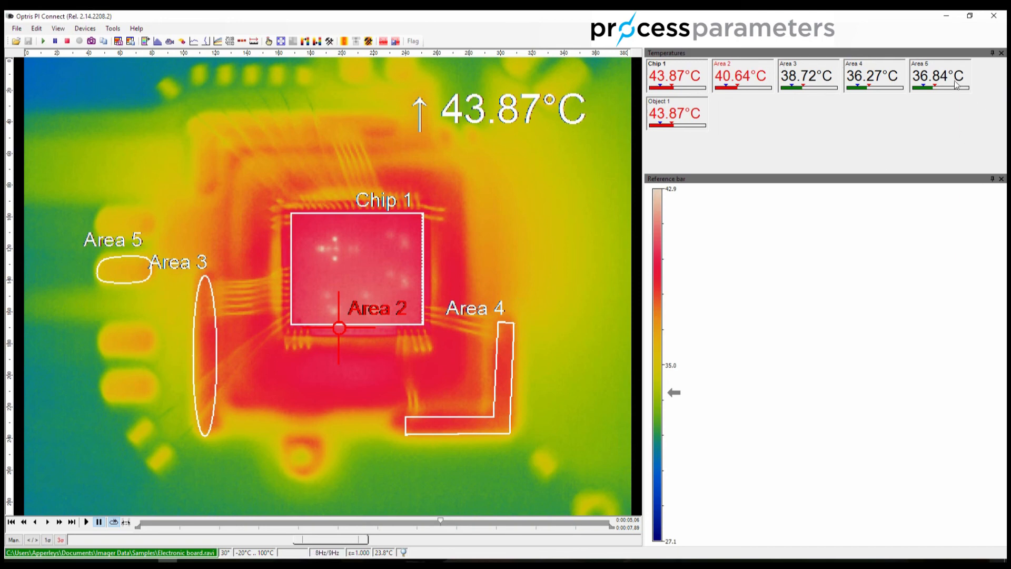
mouse_move(774, 74)
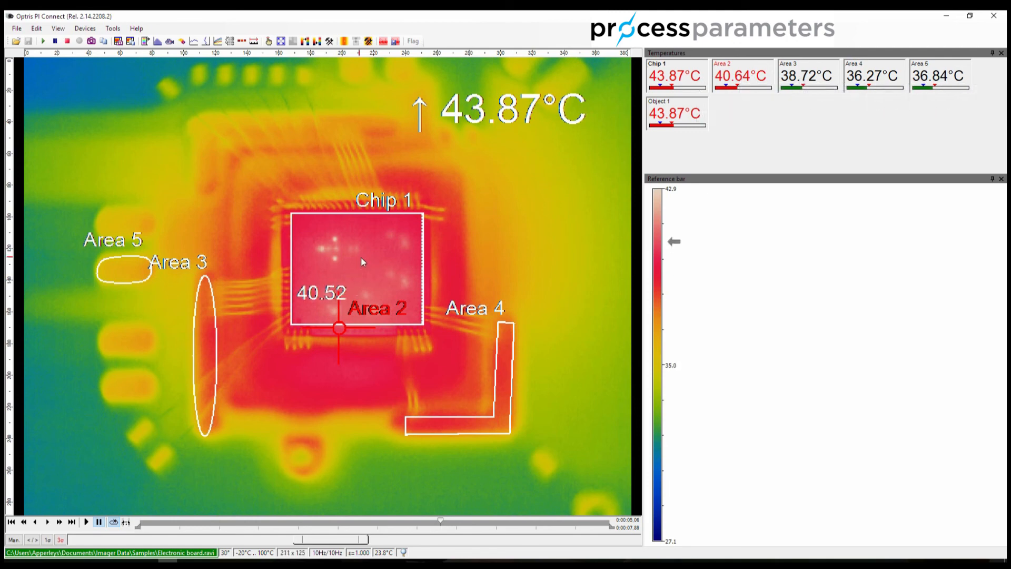
click(87, 521)
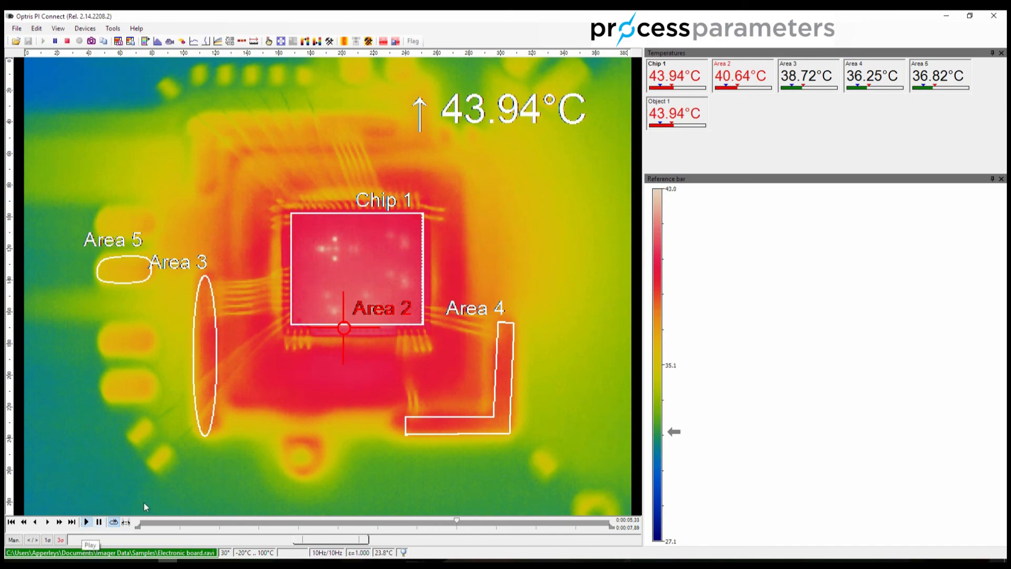